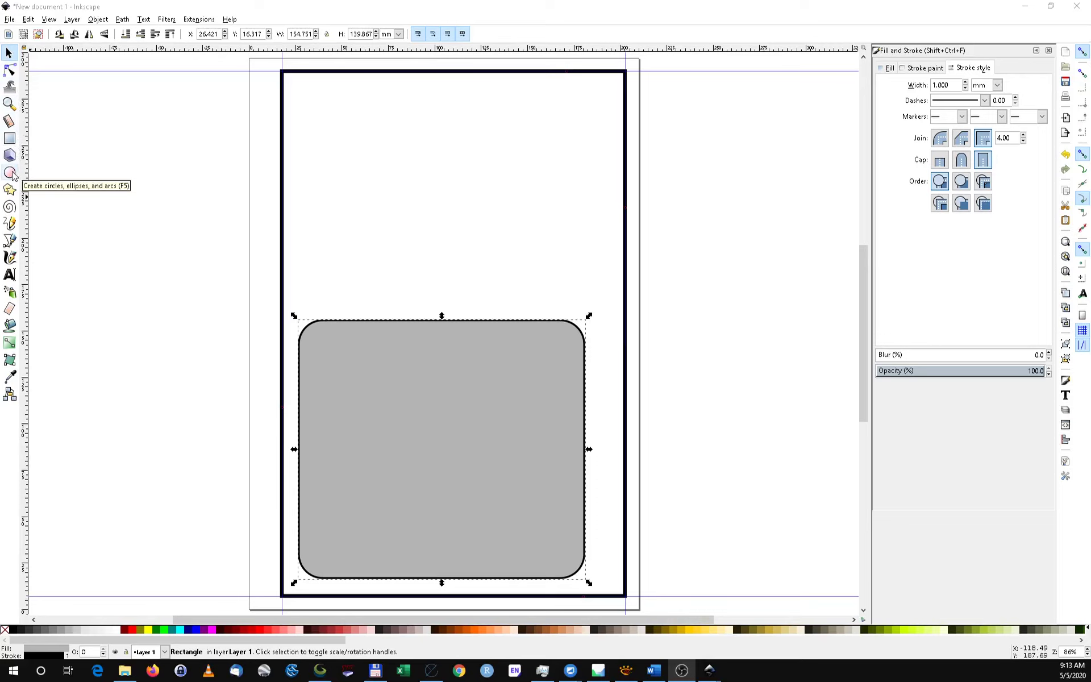
# Step: Select the Ellipse/Circle tool (F5) from the left toolbox
pyautogui.click(10, 173)
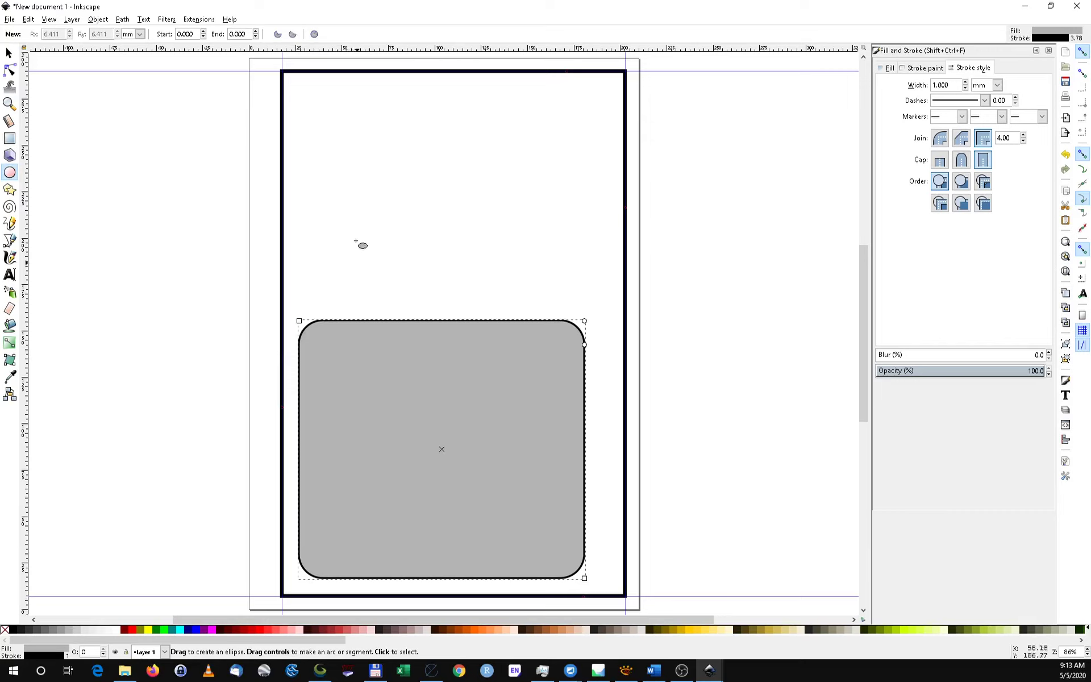
# Step: Draw a circle inside the grey rounded rectangle and fill it red
pyautogui.moveTo(344, 358)
pyautogui.mouseDown()
pyautogui.moveTo(435, 423)
pyautogui.moveTo(390, 452)
pyautogui.moveTo(439, 444)
pyautogui.moveTo(464, 405)
pyautogui.moveTo(463, 322)
pyautogui.moveTo(455, 401)
pyautogui.moveTo(397, 446)
pyautogui.moveTo(400, 414)
pyautogui.moveTo(543, 518)
pyautogui.moveTo(392, 433)
pyautogui.moveTo(441, 438)
pyautogui.moveTo(456, 407)
pyautogui.moveTo(458, 423)
pyautogui.moveTo(434, 436)
pyautogui.moveTo(449, 433)
pyautogui.moveTo(416, 431)
pyautogui.moveTo(499, 526)
pyautogui.moveTo(449, 483)
pyautogui.moveTo(435, 446)
pyautogui.mouseUp()
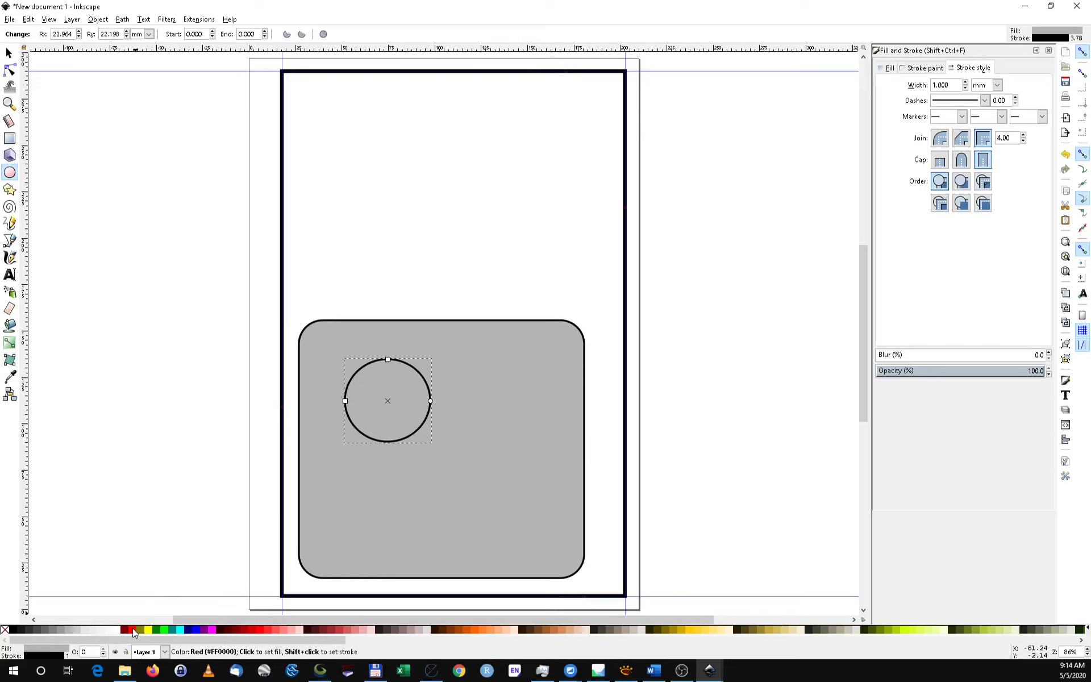
pyautogui.click(132, 630)
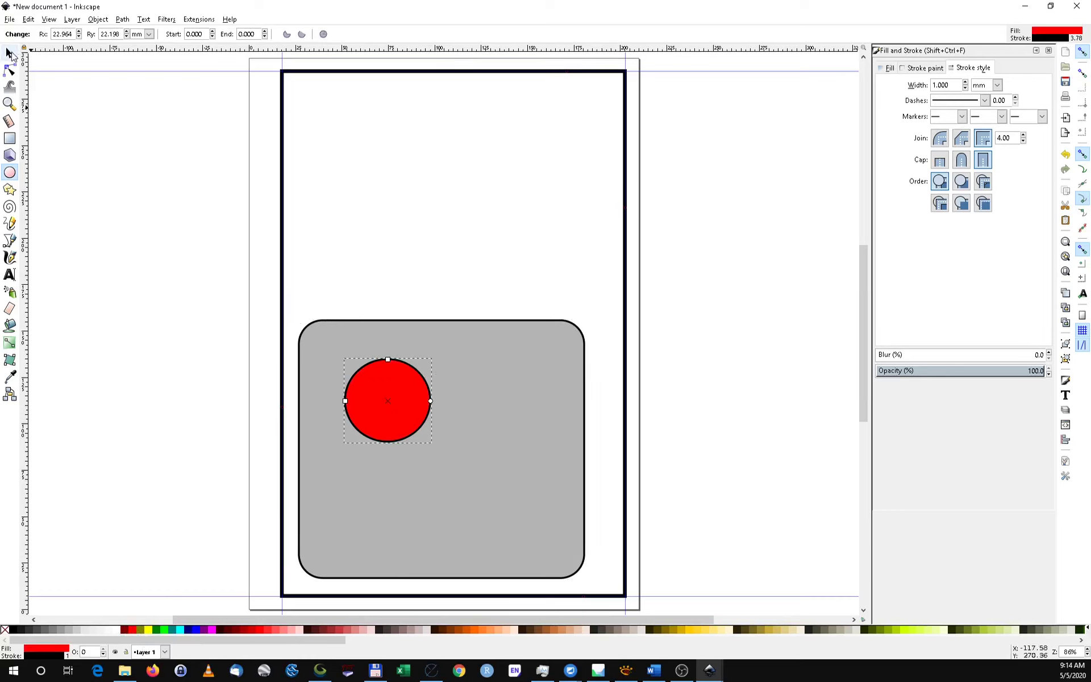
# Step: Try node edits on the red circle, undoing each, then resize it
pyautogui.click(9, 70)
pyautogui.moveTo(388, 360); pyautogui.dragTo(396, 347)
pyautogui.hotkey('ctrl', 'z')
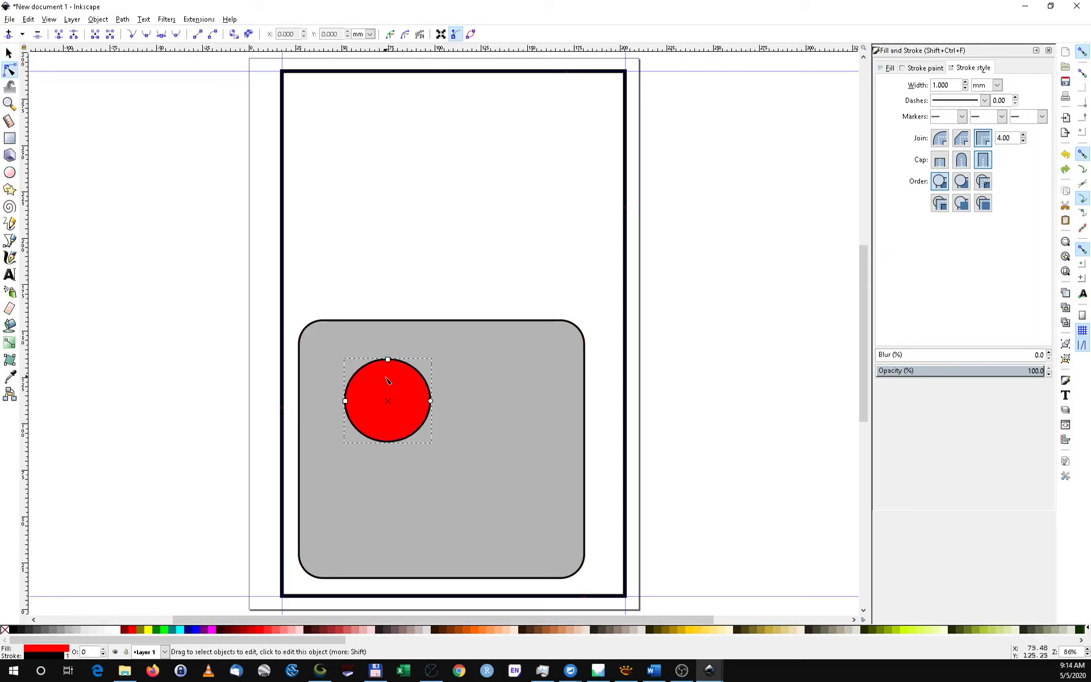
pyautogui.moveTo(346, 401); pyautogui.dragTo(325, 401)
pyautogui.hotkey('ctrl', 'z')
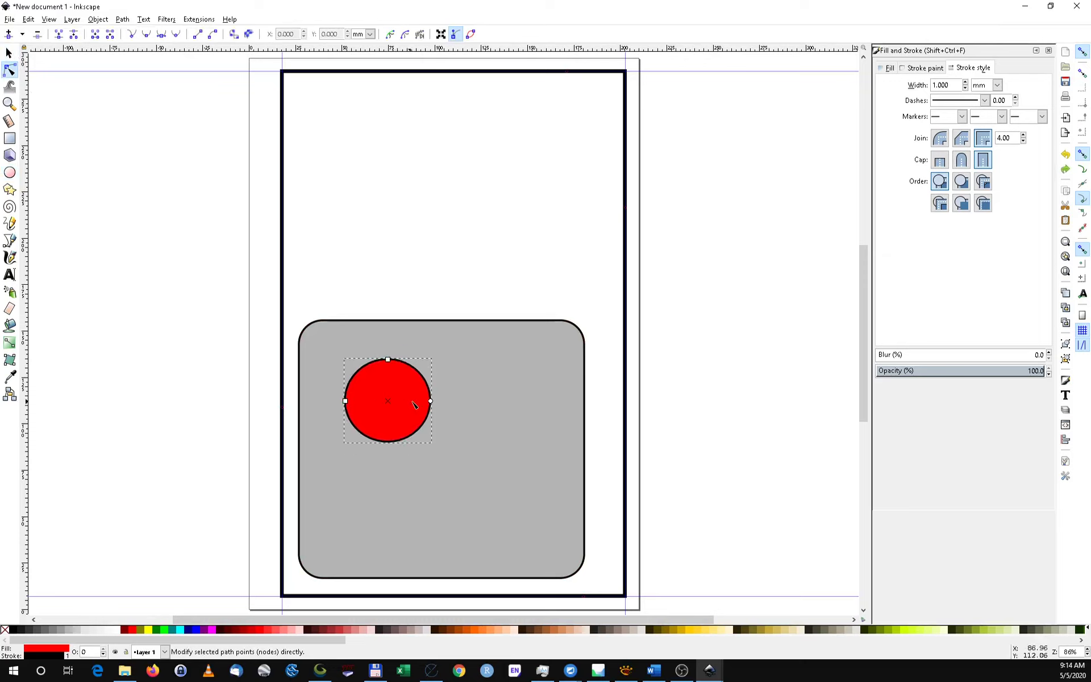
pyautogui.moveTo(430, 401); pyautogui.dragTo(449, 423)
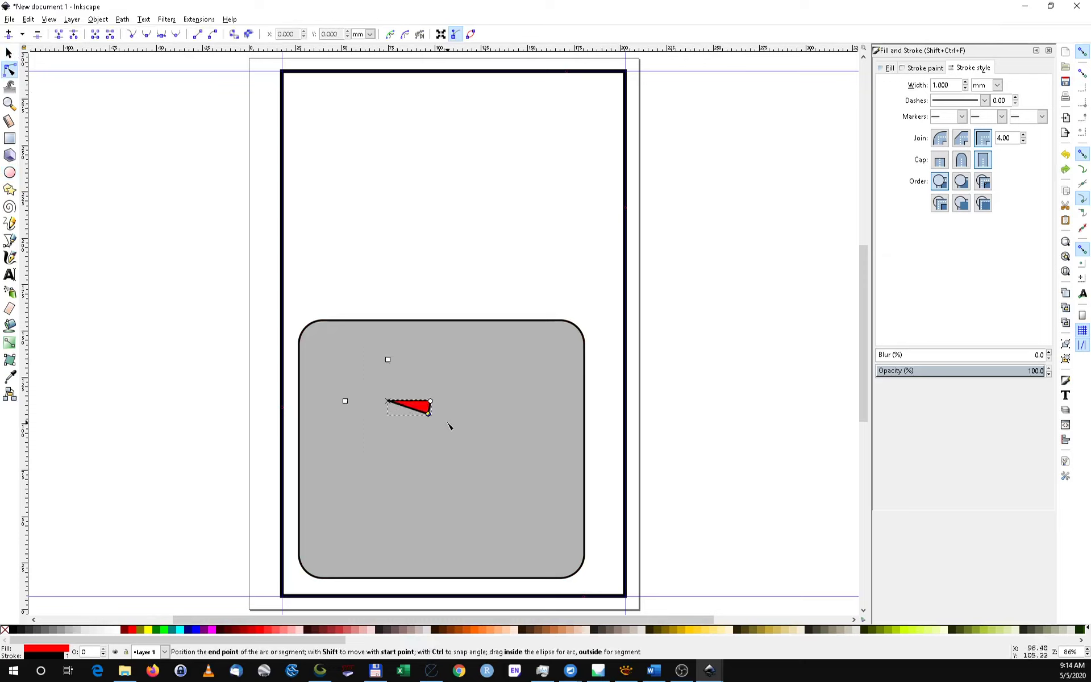
pyautogui.hotkey('ctrl', 'z')
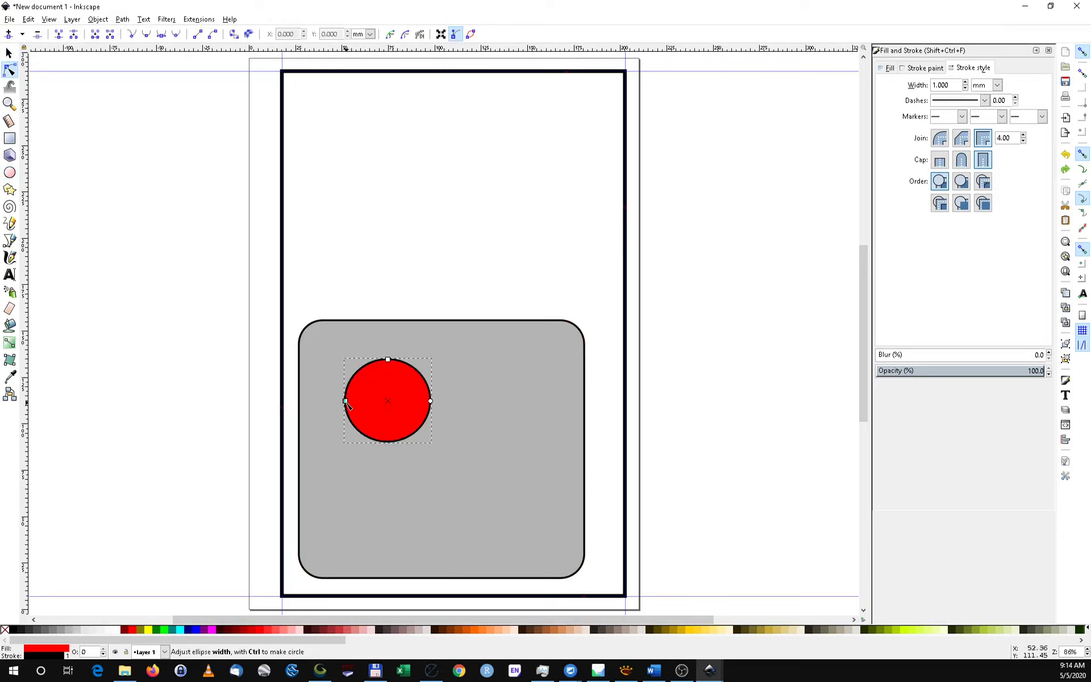
pyautogui.moveTo(346, 402)
pyautogui.mouseDown()
pyautogui.moveTo(370, 410)
pyautogui.moveTo(315, 458)
pyautogui.moveTo(338, 469)
pyautogui.moveTo(328, 462)
pyautogui.mouseUp()
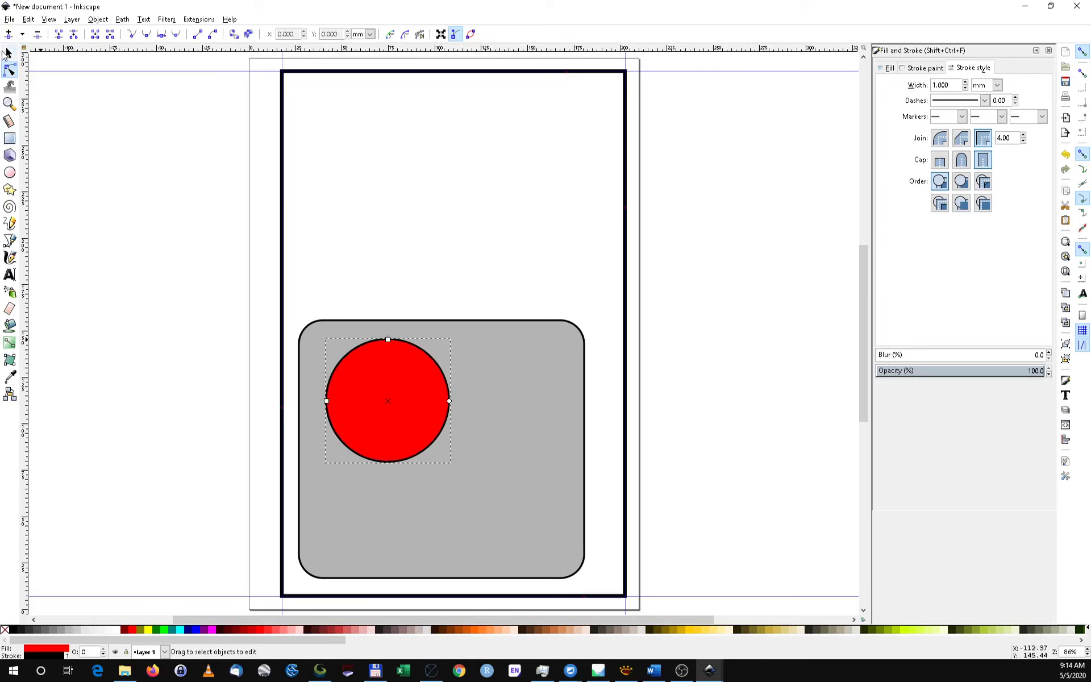
# Step: Nudge the red circle slightly up and to the left
pyautogui.click(7, 53)
pyautogui.moveTo(387, 396); pyautogui.dragTo(374, 391)
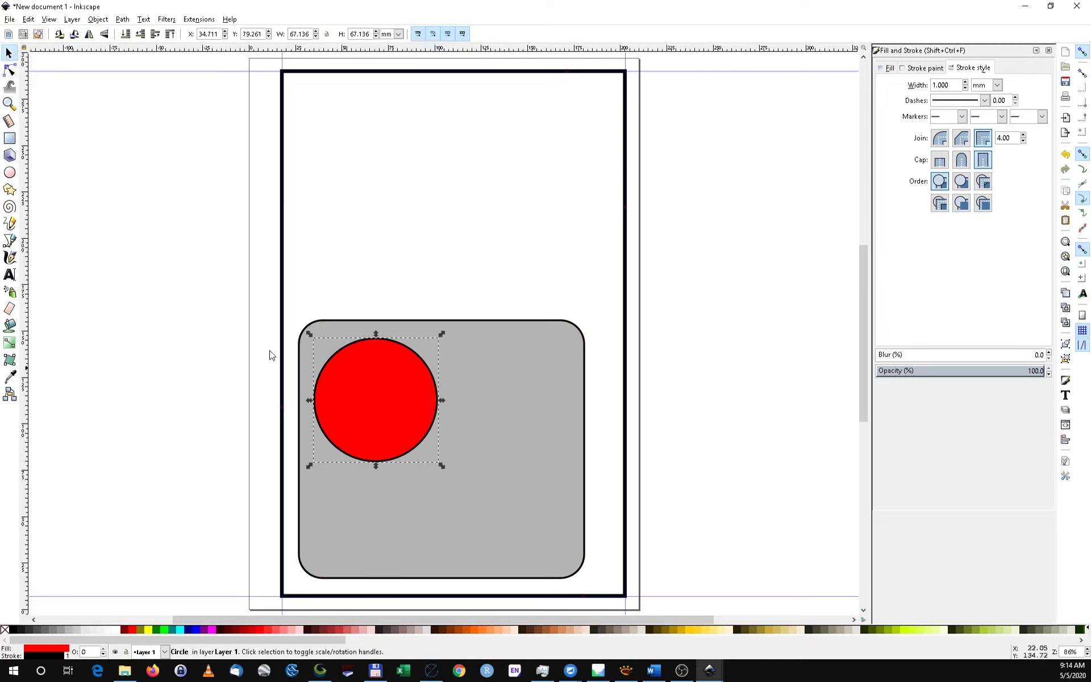
pyautogui.click(15, 192)
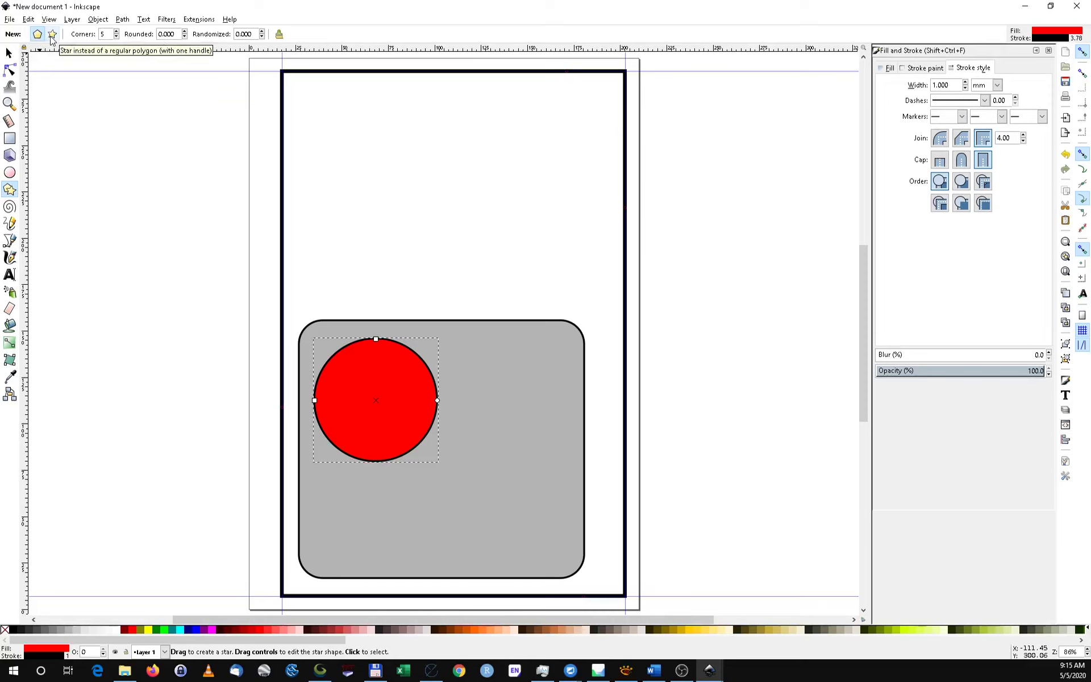
# Step: Draw a 3-corner polygon triangle and fill it yellow
pyautogui.click(115, 37)
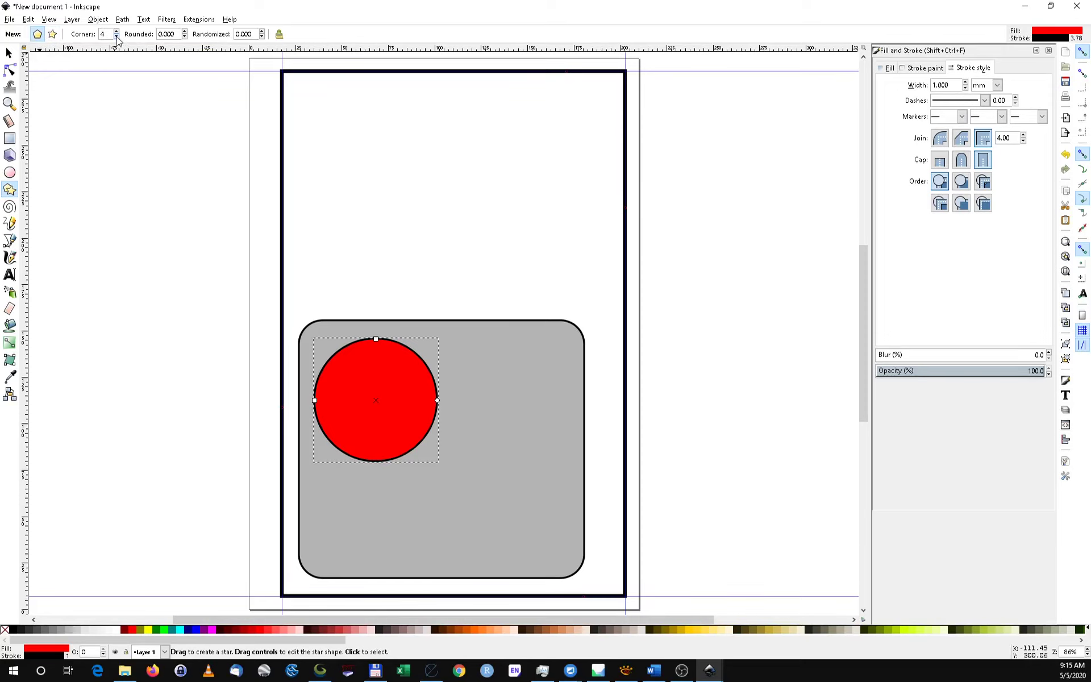
pyautogui.click(115, 37)
pyautogui.moveTo(472, 183); pyautogui.dragTo(554, 201)
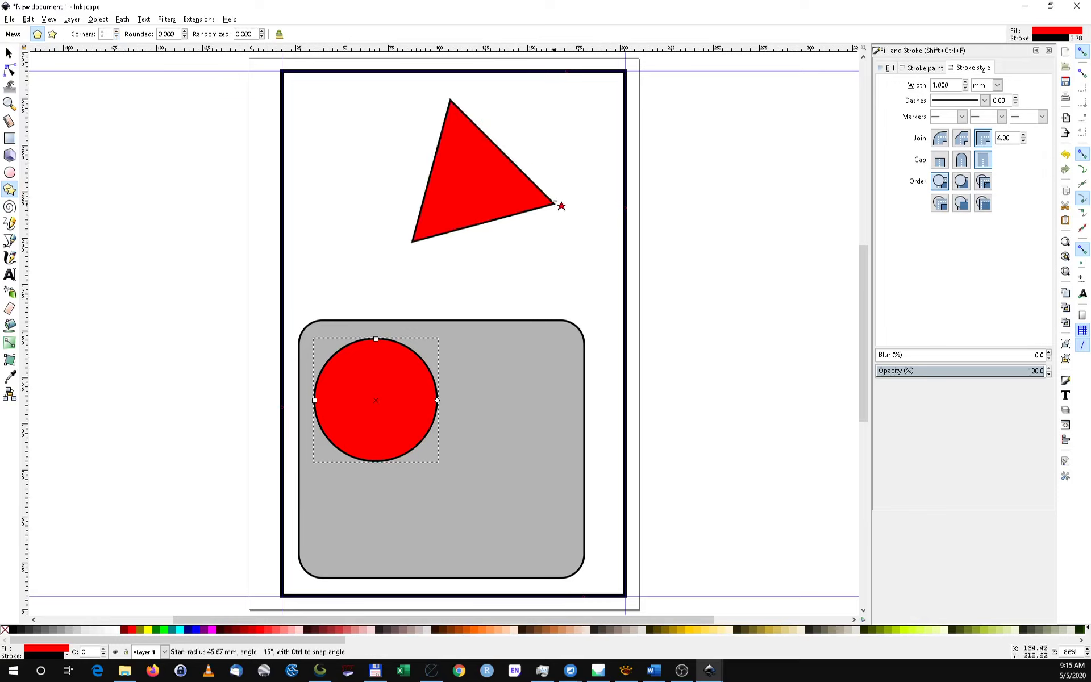
pyautogui.moveTo(554, 202)
pyautogui.mouseDown()
pyautogui.moveTo(530, 239)
pyautogui.moveTo(430, 206)
pyautogui.moveTo(434, 243)
pyautogui.mouseUp()
pyautogui.click(146, 629)
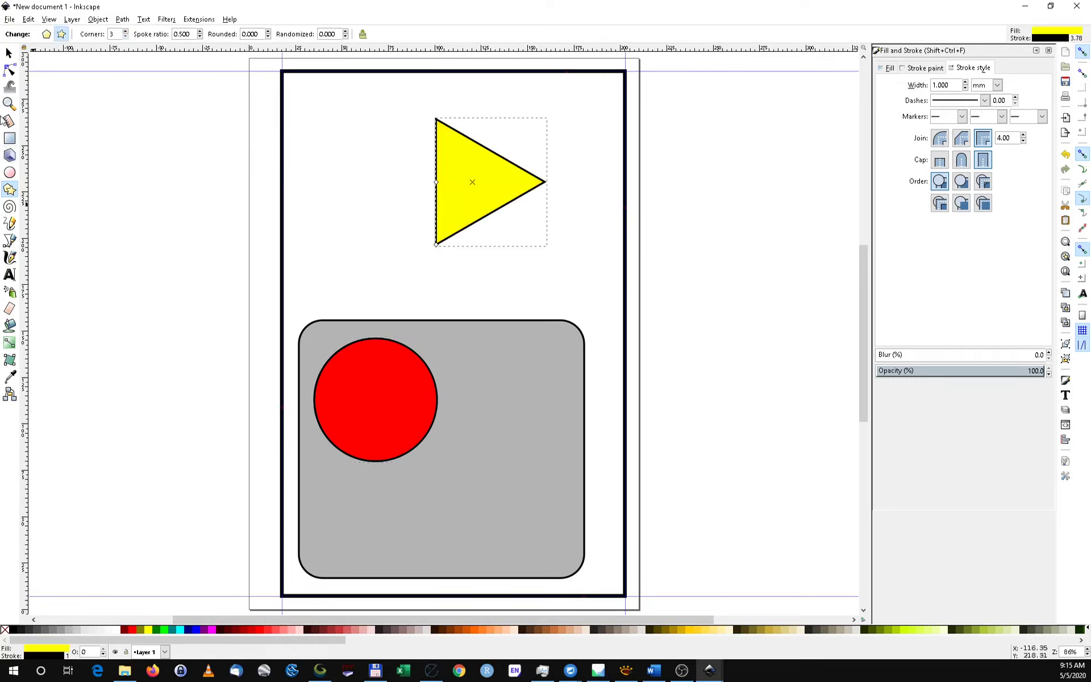
# Step: Move the yellow triangle onto the grey rectangle, overlapping the red circle's lower right
pyautogui.click(8, 53)
pyautogui.moveTo(500, 189)
pyautogui.mouseDown()
pyautogui.moveTo(460, 469)
pyautogui.moveTo(452, 459)
pyautogui.mouseUp()
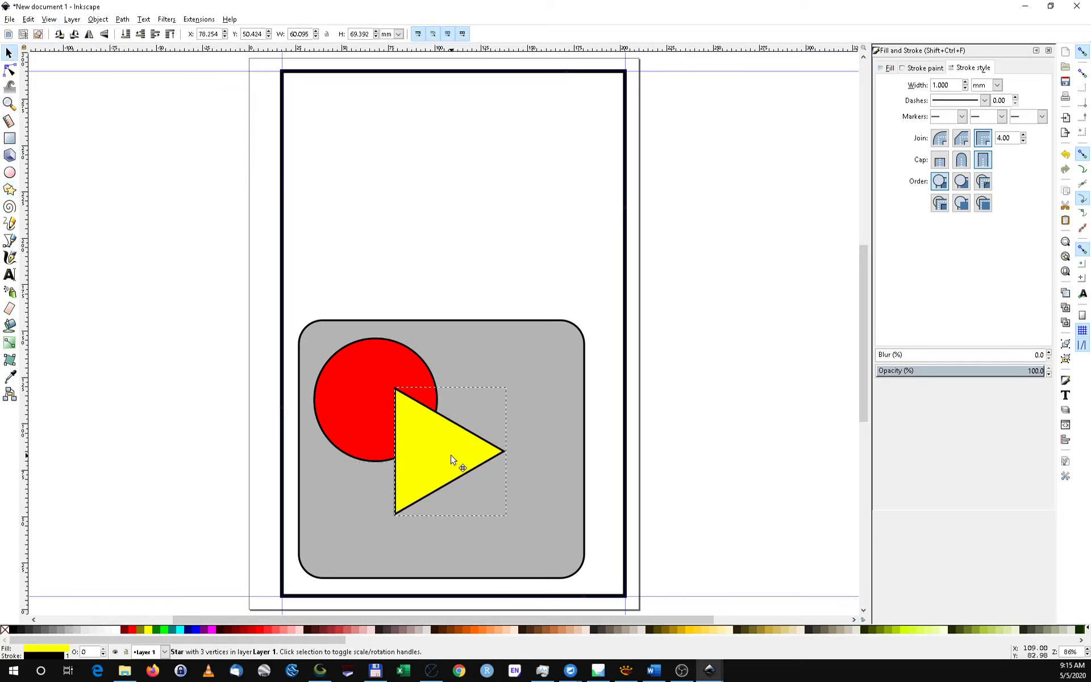
pyautogui.click(9, 191)
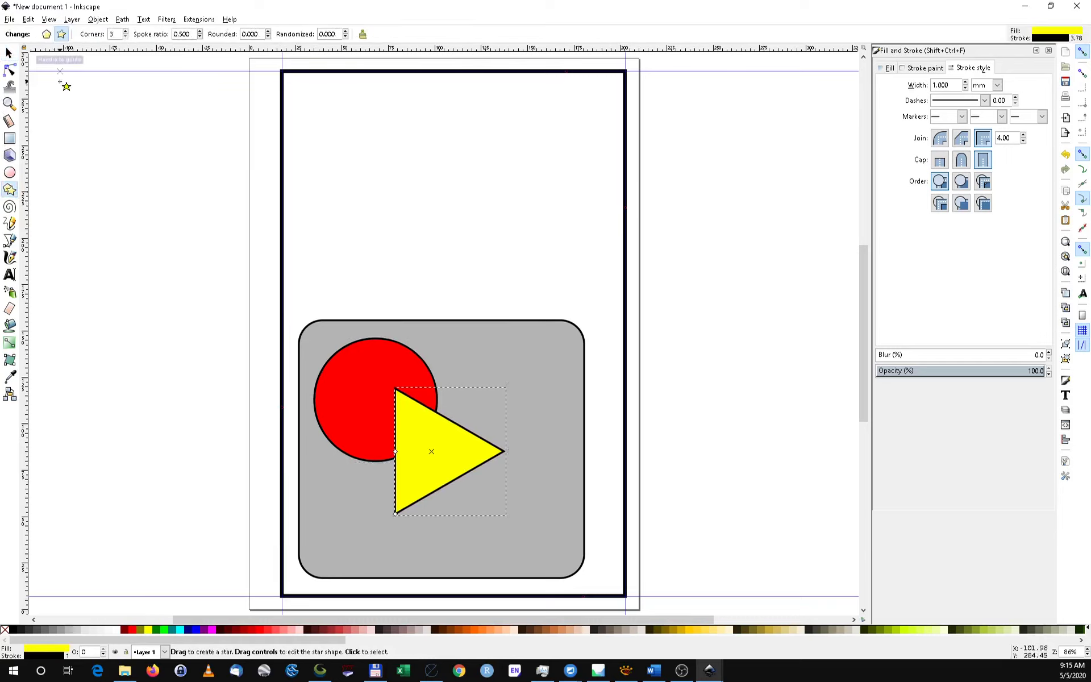
# Step: In polygon mode, draw and delete a test triangle and a 4-corner square
pyautogui.click(47, 34)
pyautogui.moveTo(500, 208); pyautogui.dragTo(519, 263)
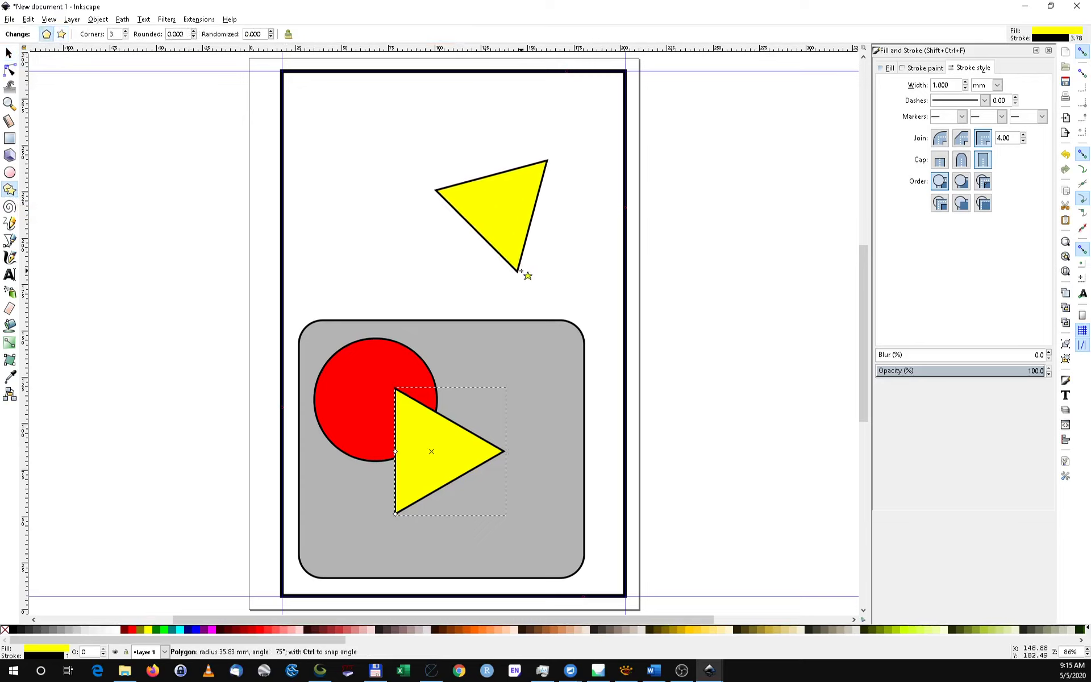
pyautogui.moveTo(519, 263); pyautogui.dragTo(533, 263)
pyautogui.press('Delete')
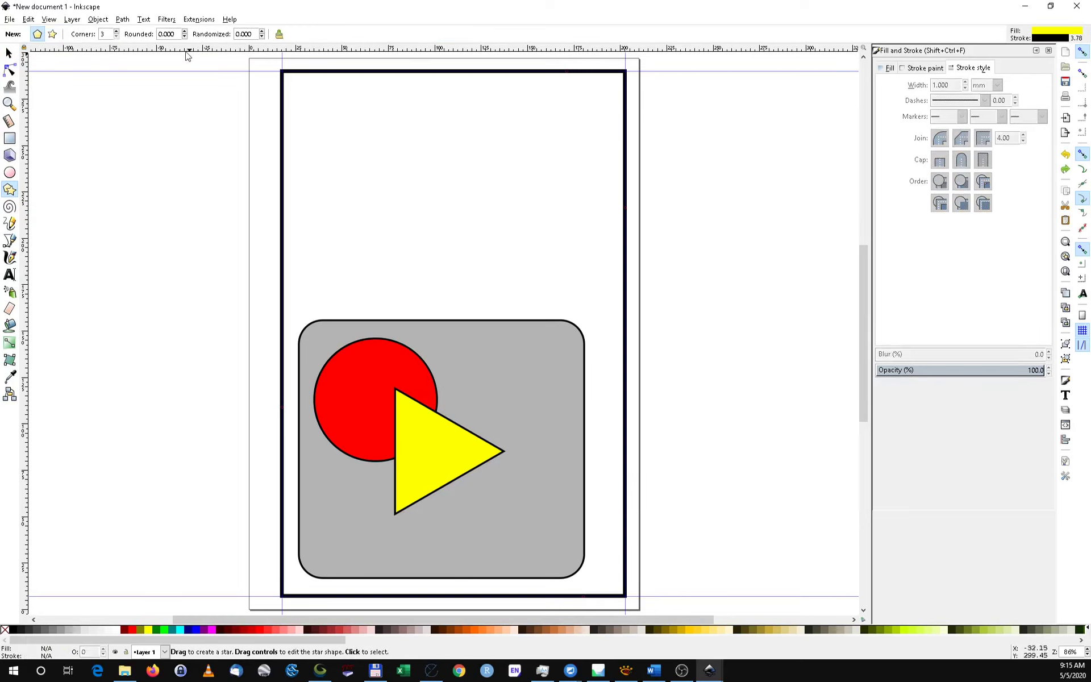
pyautogui.click(116, 31)
pyautogui.moveTo(477, 178); pyautogui.dragTo(524, 231)
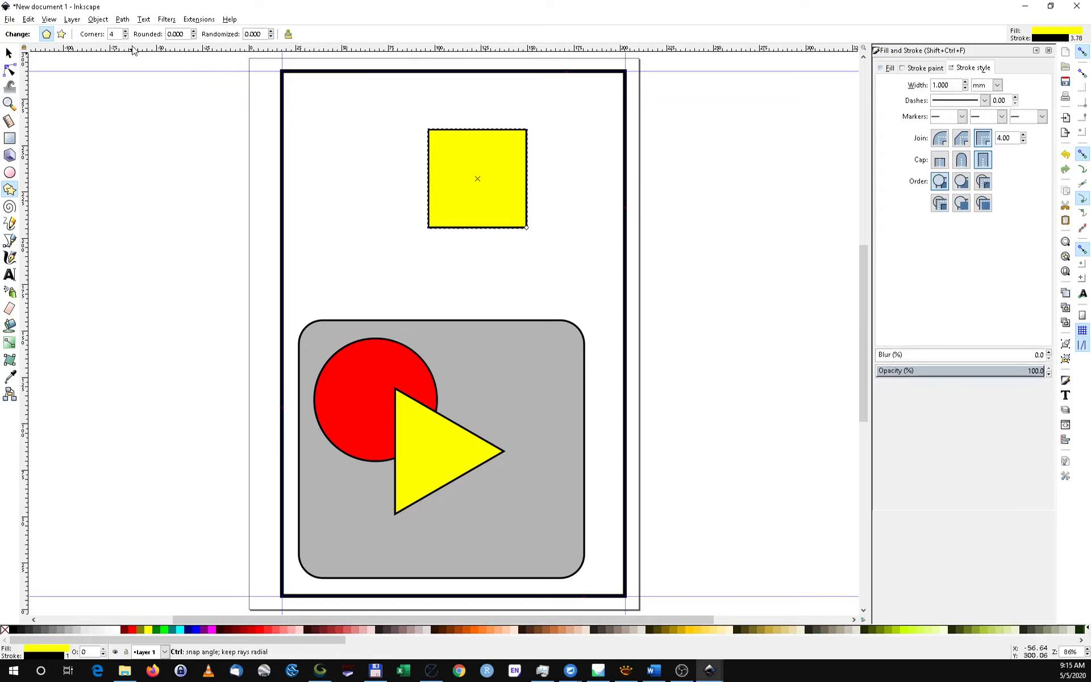
pyautogui.press('Delete')
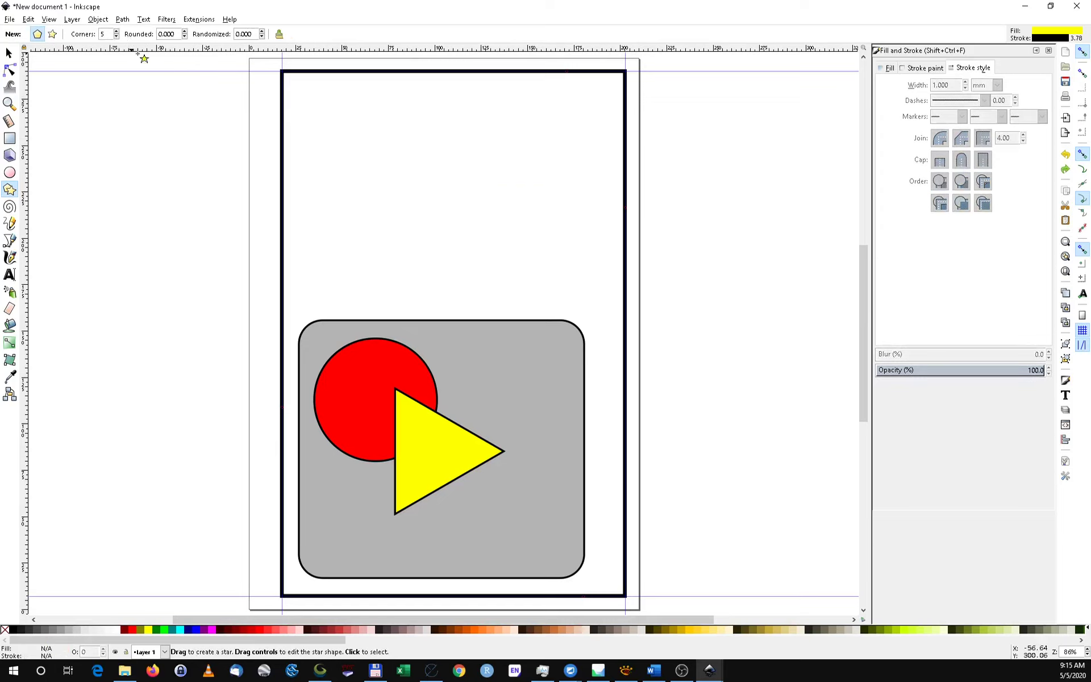
# Step: Draw a yellow pentagon, a tilted yellow square from a star, and a yellow diamond
pyautogui.moveTo(415, 179)
pyautogui.mouseDown()
pyautogui.moveTo(376, 243)
pyautogui.moveTo(378, 155)
pyautogui.mouseUp()
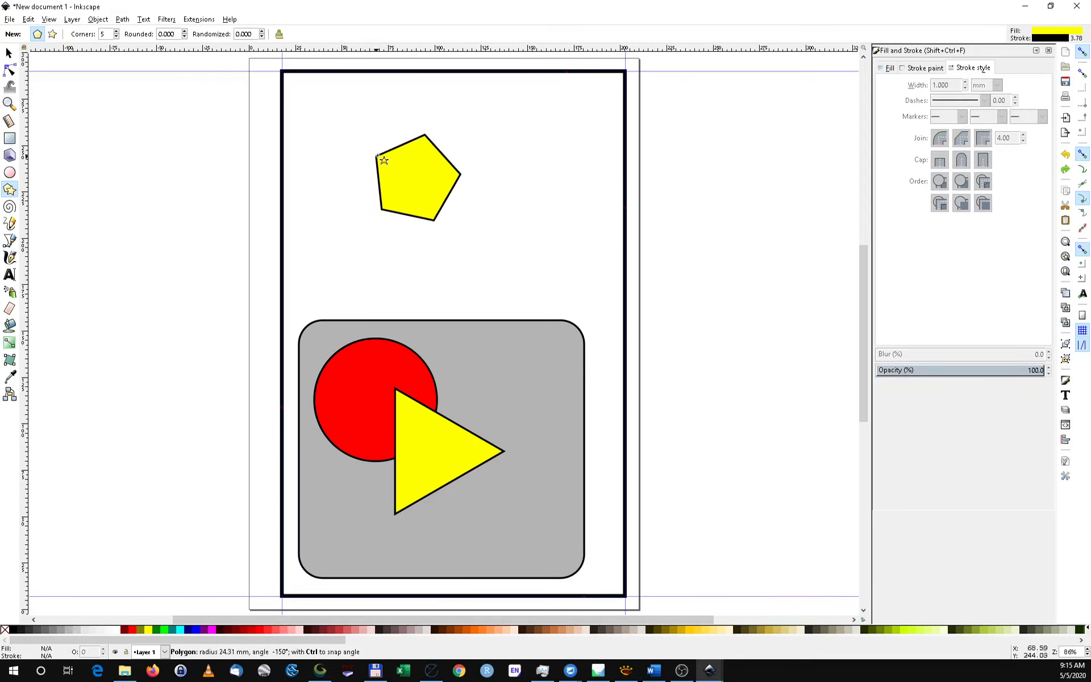
pyautogui.moveTo(377, 155); pyautogui.dragTo(381, 145)
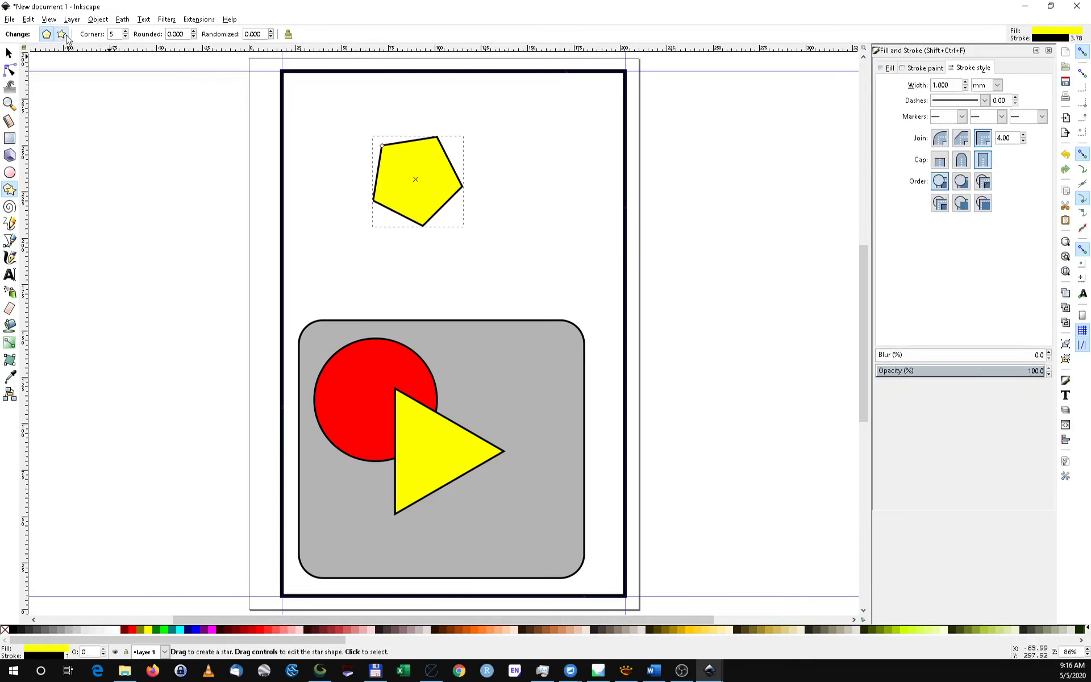
pyautogui.click(62, 34)
pyautogui.moveTo(469, 281); pyautogui.dragTo(528, 306)
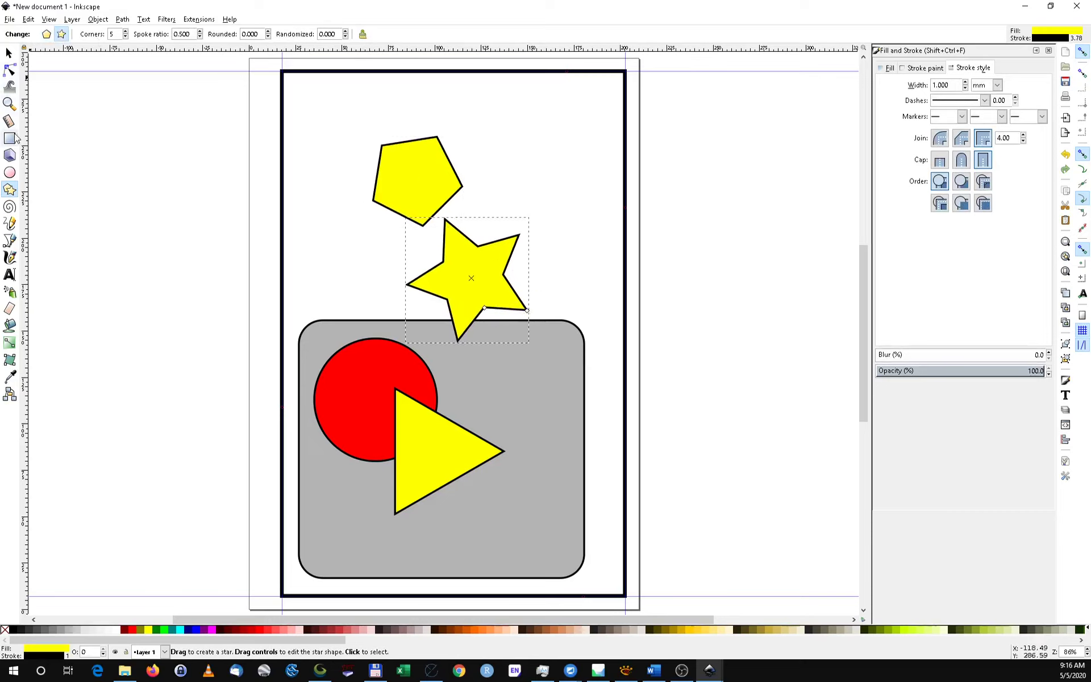
pyautogui.click(47, 34)
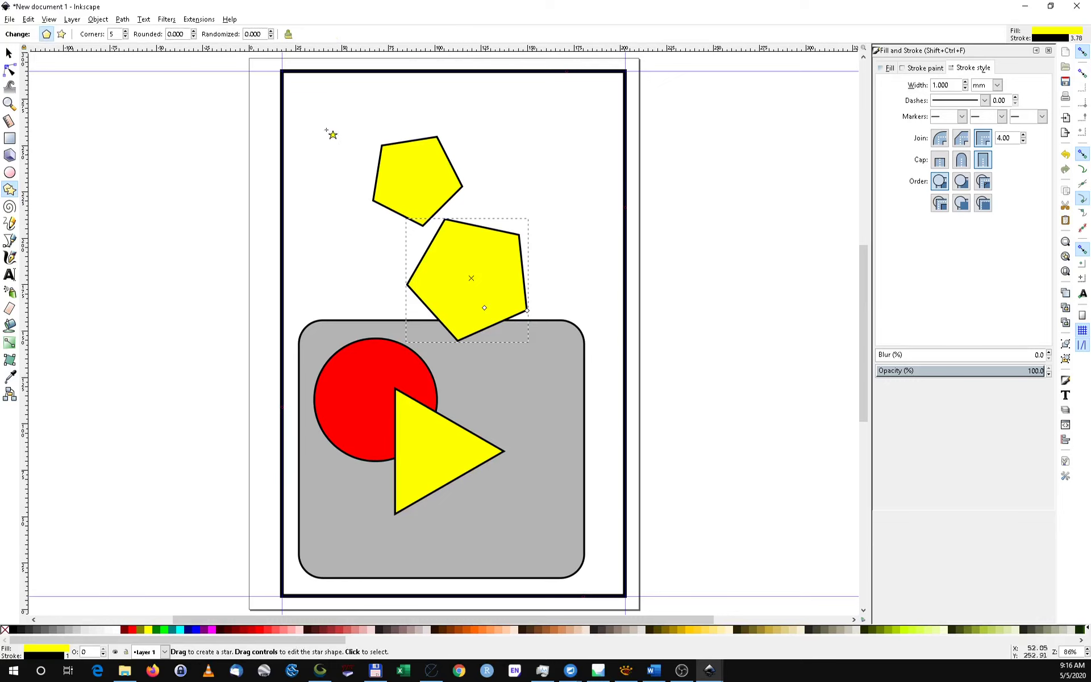
pyautogui.click(125, 36)
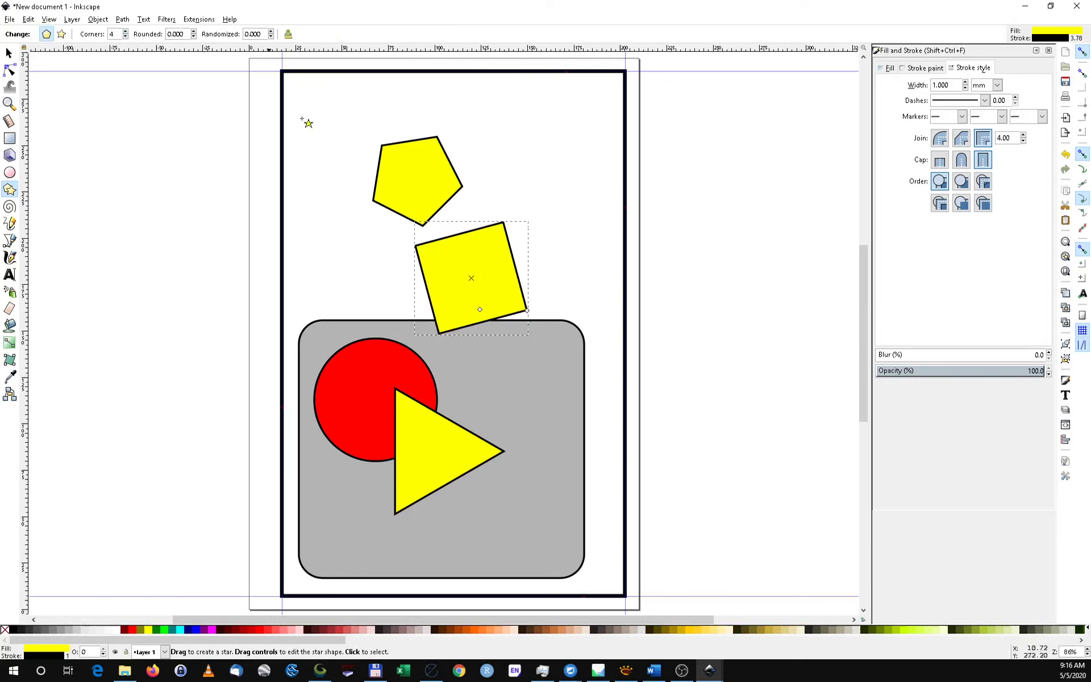
pyautogui.moveTo(544, 169)
pyautogui.mouseDown()
pyautogui.moveTo(568, 222)
pyautogui.moveTo(539, 210)
pyautogui.moveTo(545, 229)
pyautogui.mouseUp()
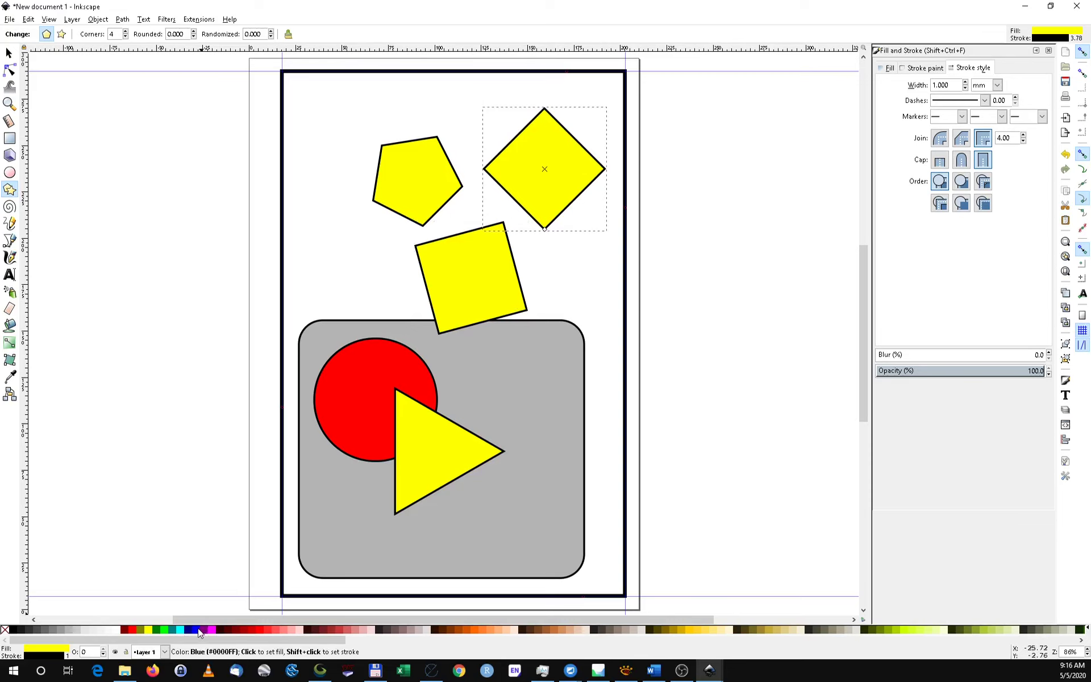
# Step: Make the diamond blue and delete the yellow pentagon and square
pyautogui.click(198, 630)
pyautogui.click(9, 52)
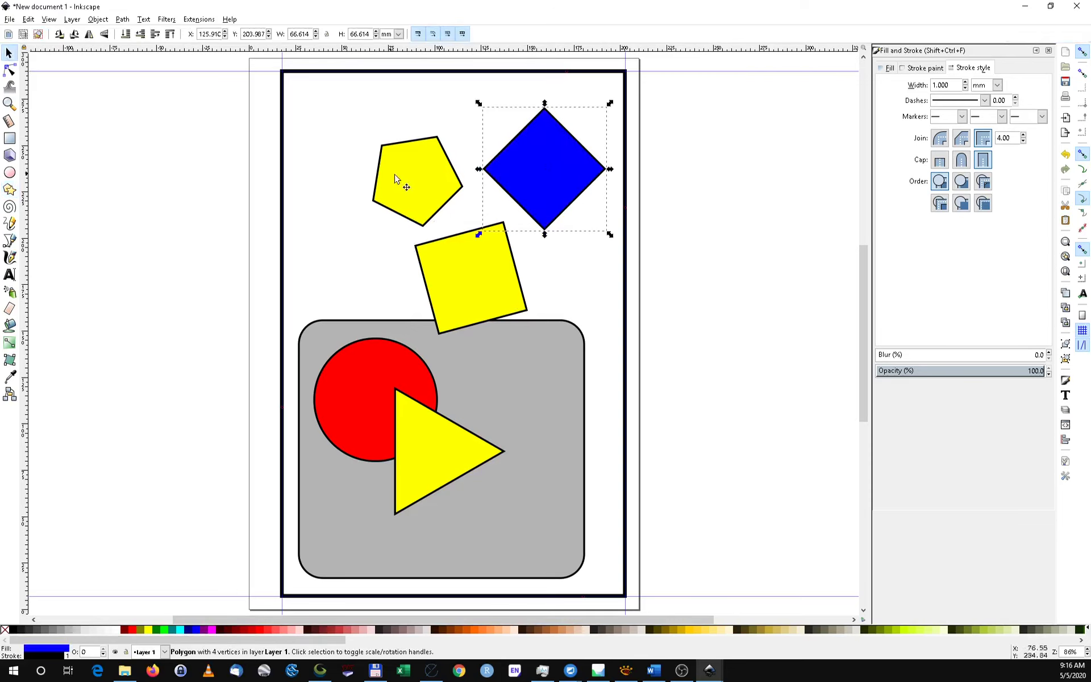
pyautogui.click(397, 180)
pyautogui.press('Delete')
pyautogui.click(462, 283)
pyautogui.press('Delete')
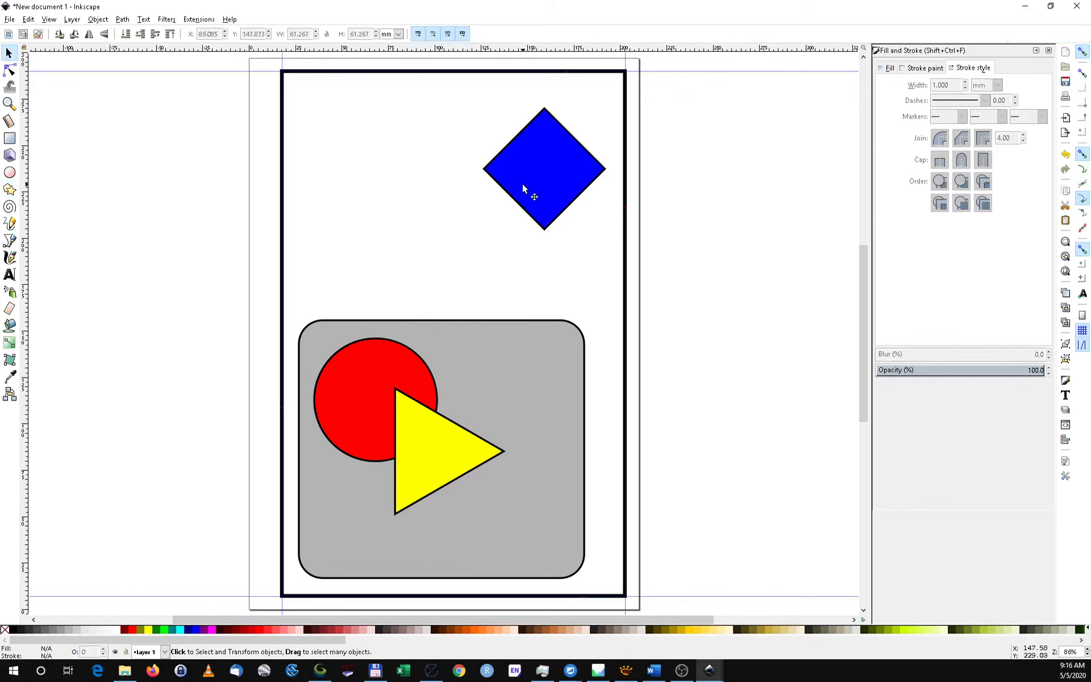
# Step: Place the blue diamond on the grey rectangle, overlapping the yellow triangle
pyautogui.moveTo(522, 183)
pyautogui.mouseDown()
pyautogui.moveTo(550, 345)
pyautogui.moveTo(513, 482)
pyautogui.mouseUp()
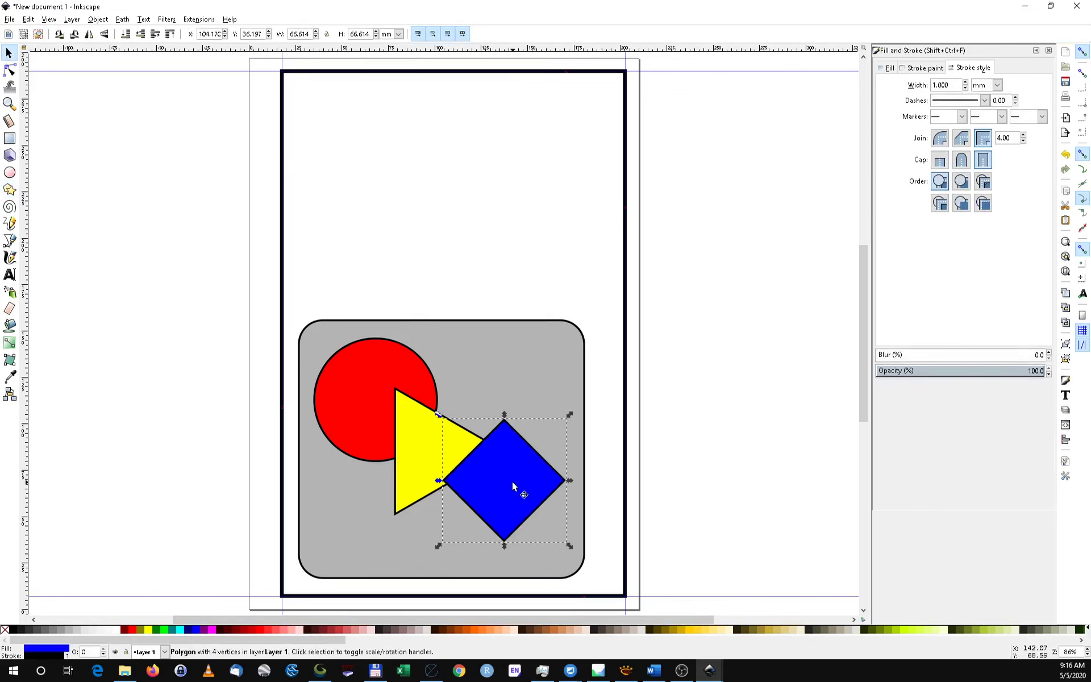
pyautogui.moveTo(513, 481)
pyautogui.mouseDown()
pyautogui.moveTo(479, 513)
pyautogui.moveTo(515, 486)
pyautogui.mouseUp()
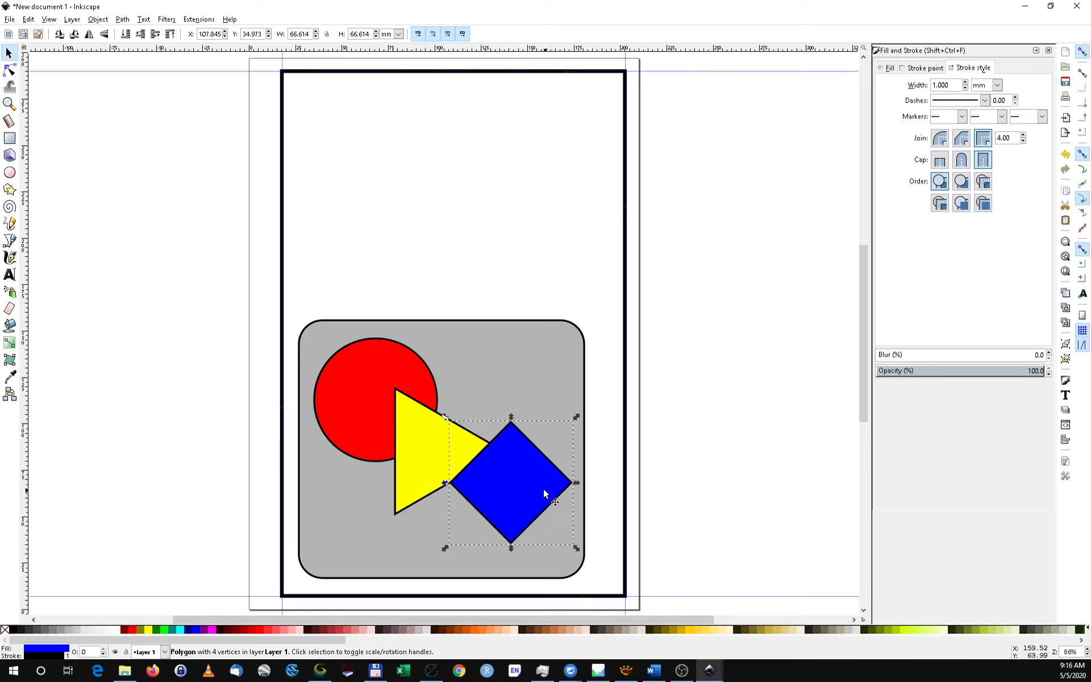
pyautogui.moveTo(534, 486); pyautogui.dragTo(518, 448)
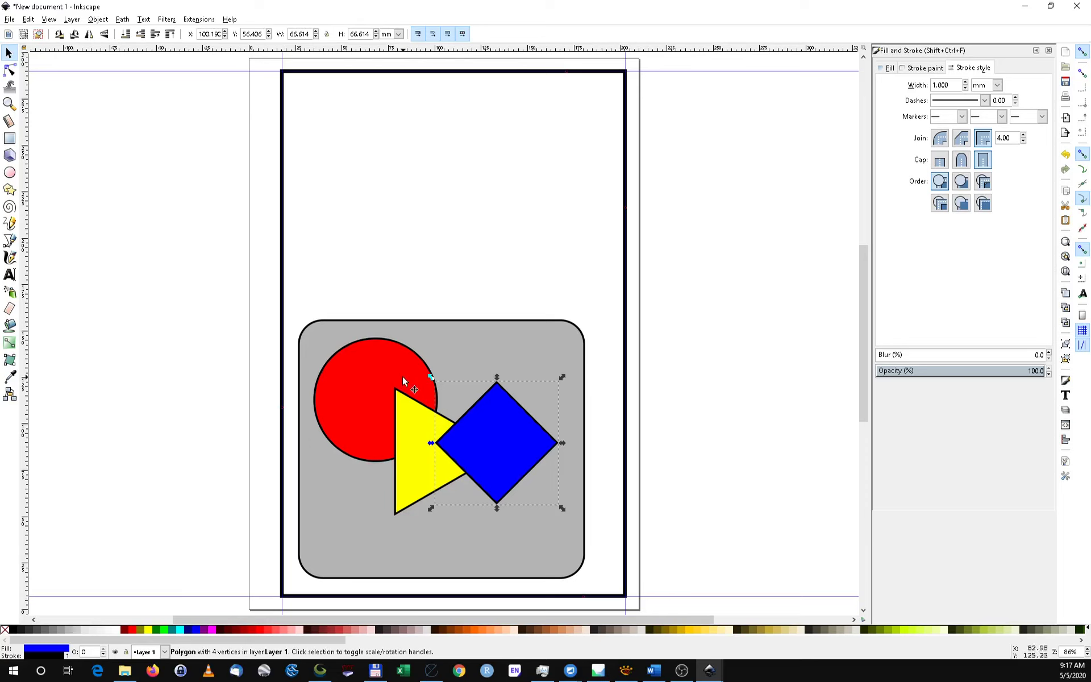
pyautogui.moveTo(719, 594); pyautogui.dragTo(244, 284)
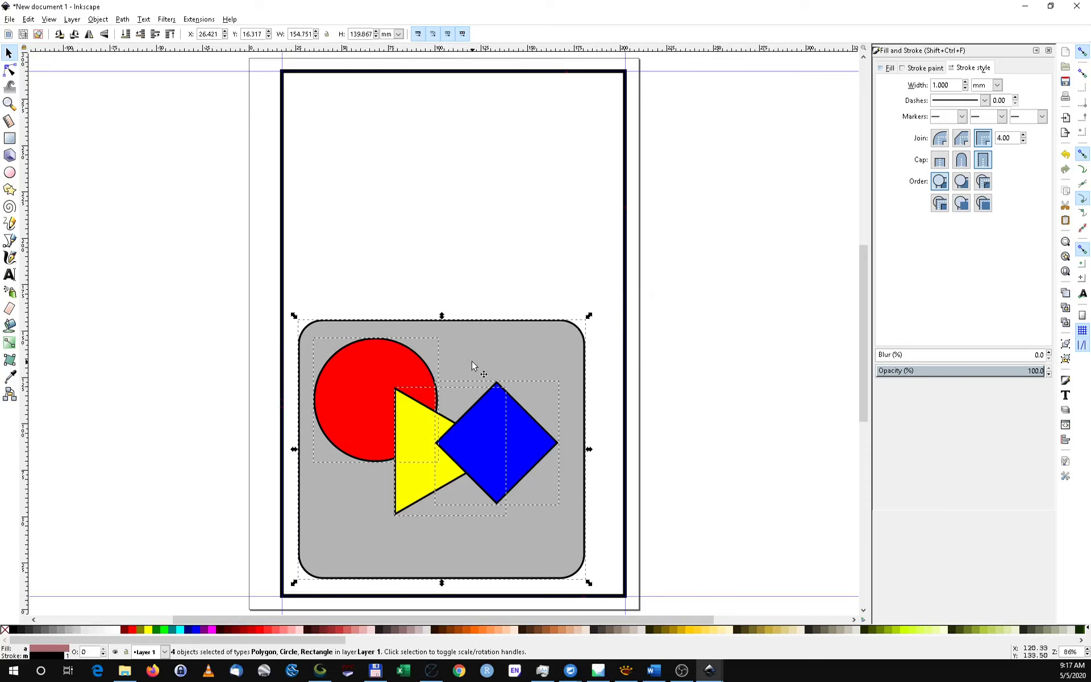
# Step: Shift the shapes left and then move the whole set back right on the page
pyautogui.moveTo(471, 362); pyautogui.dragTo(417, 433)
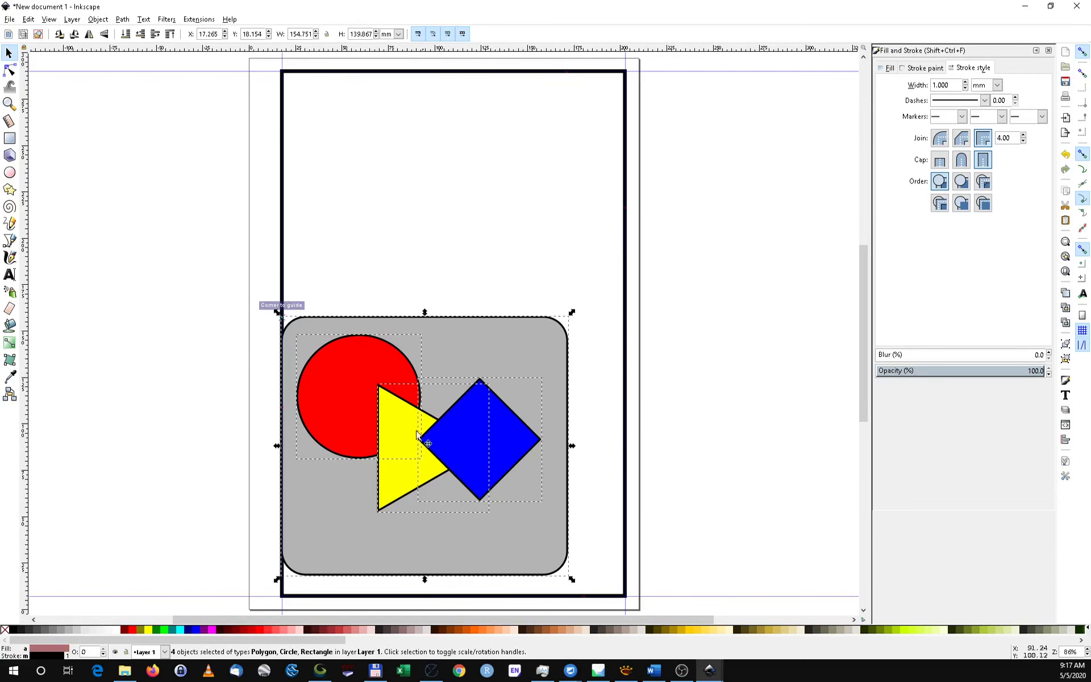
pyautogui.hotkey('ctrl', 'z')
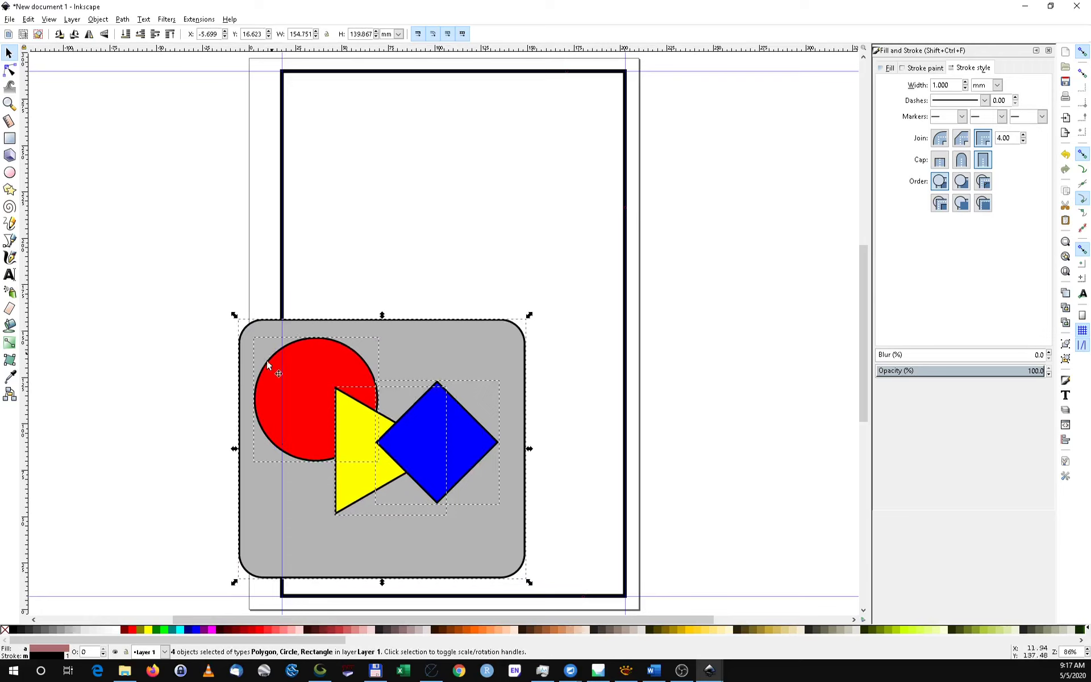
pyautogui.moveTo(208, 327); pyautogui.dragTo(510, 525)
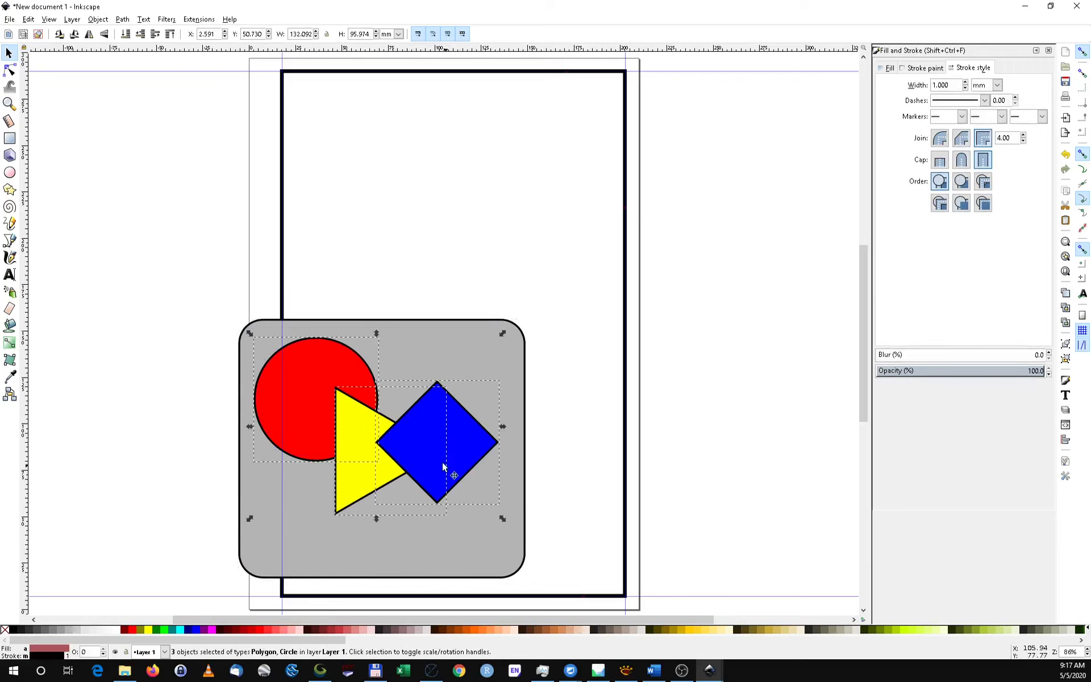
pyautogui.moveTo(444, 466); pyautogui.dragTo(402, 465)
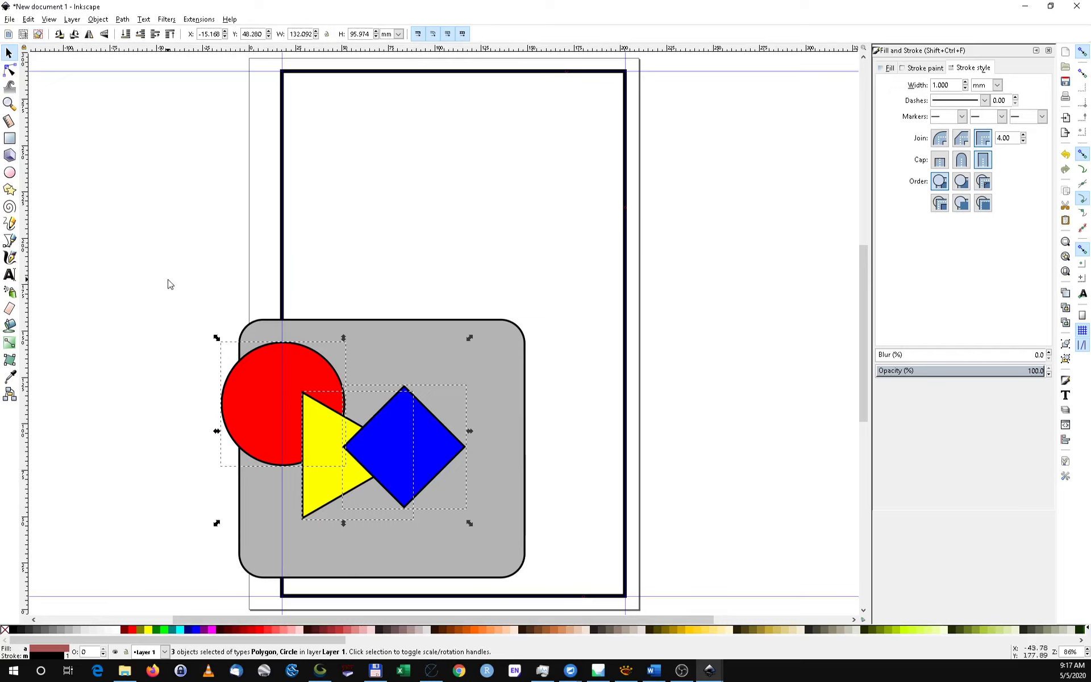
pyautogui.moveTo(168, 279); pyautogui.dragTo(544, 584)
pyautogui.moveTo(398, 491); pyautogui.dragTo(466, 490)
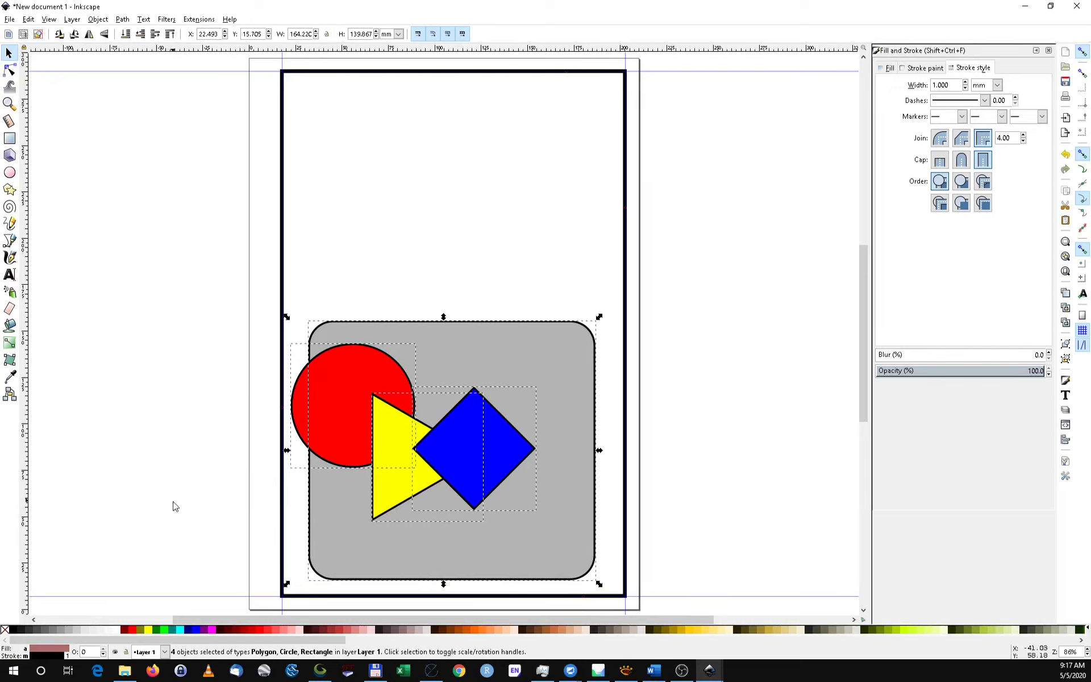
# Step: Recentre the red circle, yellow triangle and blue diamond inside the grey rectangle
pyautogui.moveTo(174, 513); pyautogui.dragTo(440, 487)
pyautogui.moveTo(190, 567); pyautogui.dragTo(541, 328)
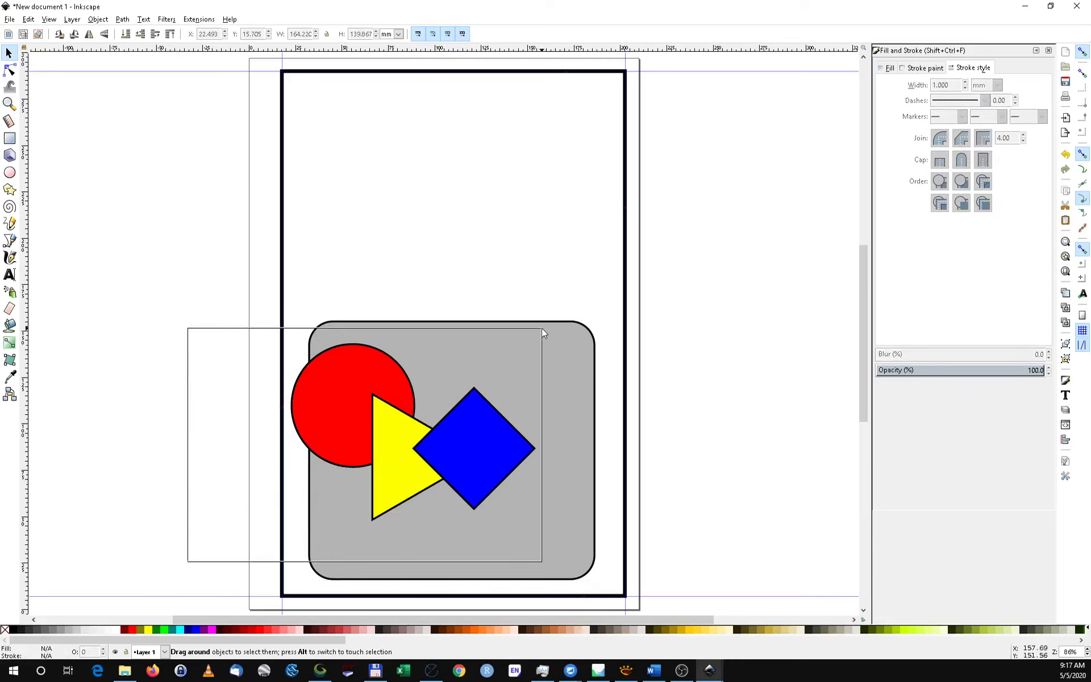
pyautogui.moveTo(348, 445); pyautogui.dragTo(387, 457)
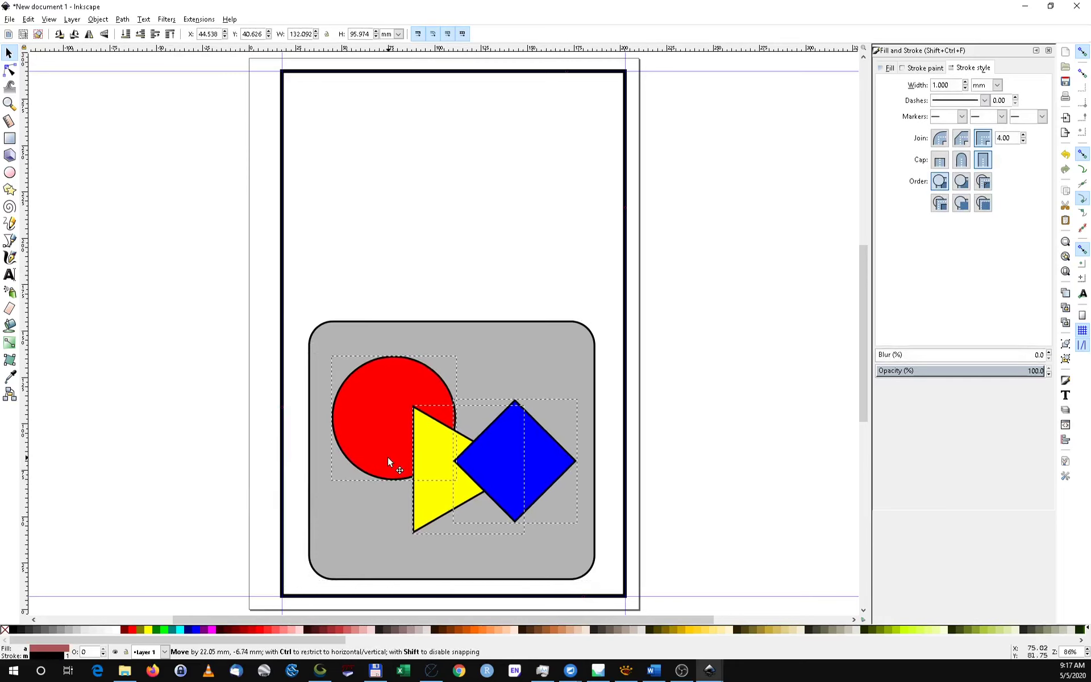
pyautogui.click(671, 468)
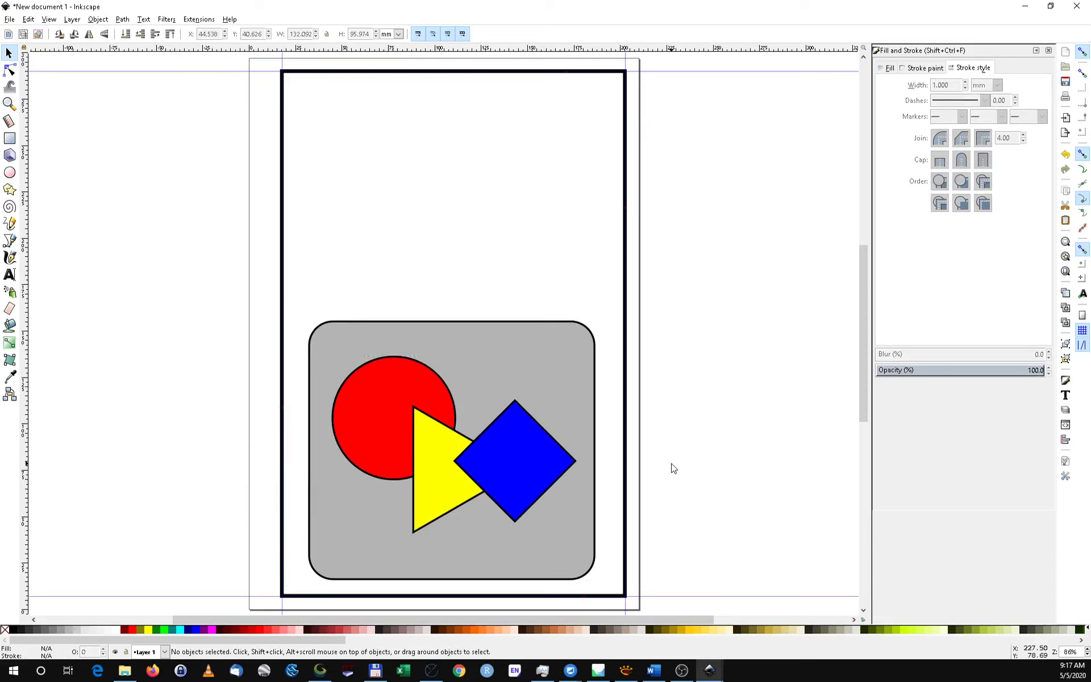
pyautogui.click(400, 412)
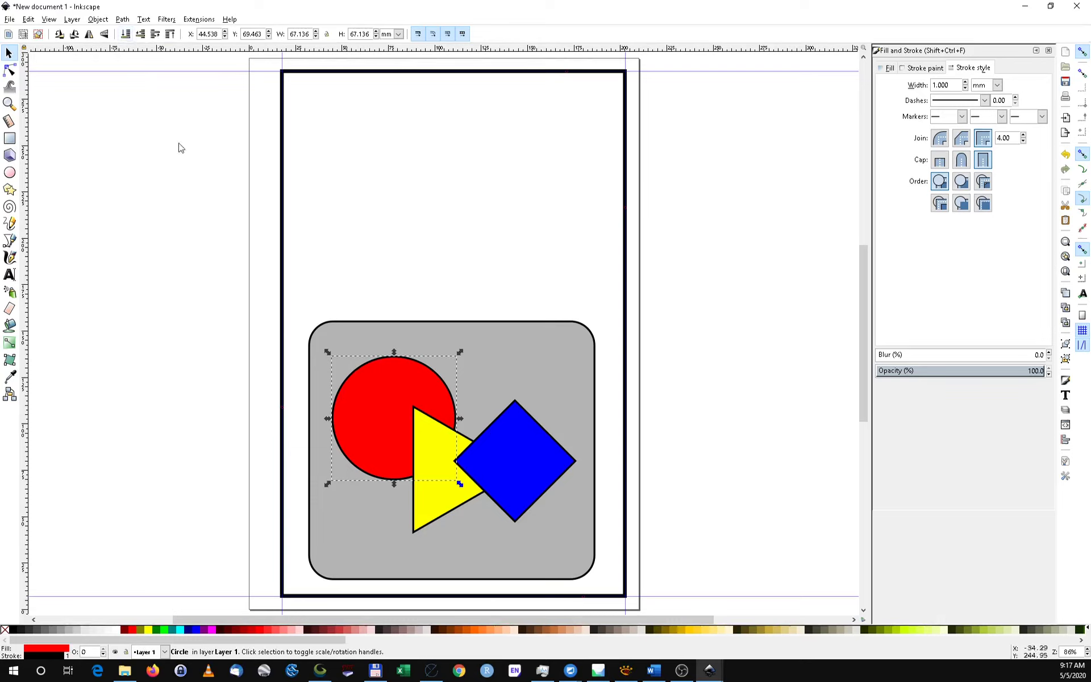
# Step: Restack the red circle above the grey rectangle but below the triangle, slightly higher
pyautogui.click(124, 36)
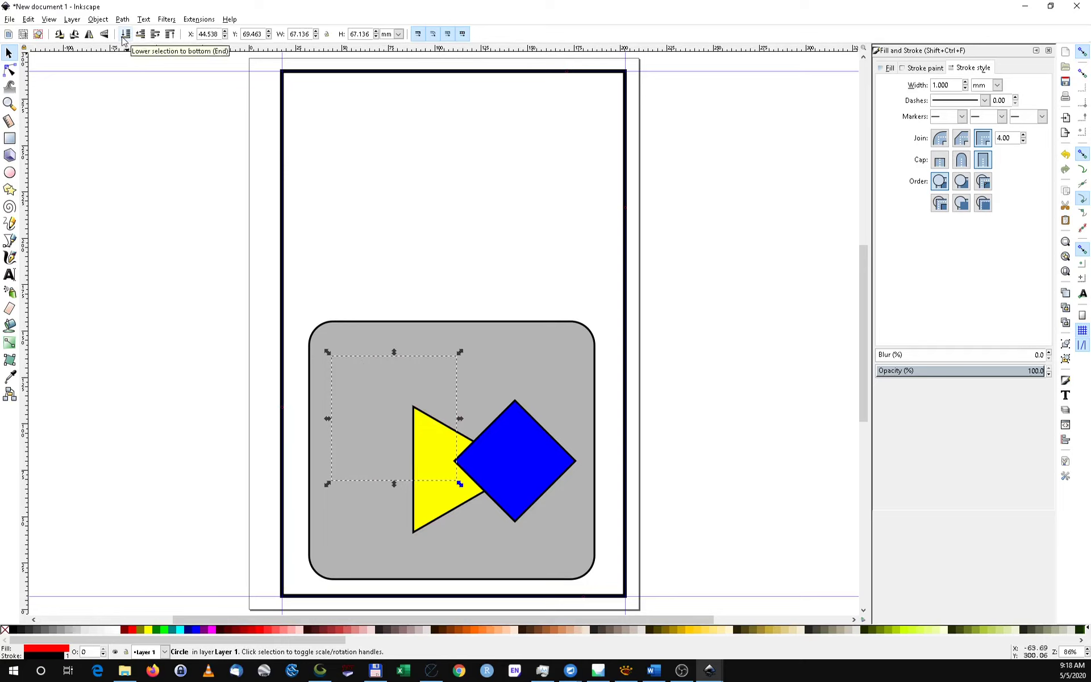
pyautogui.click(154, 37)
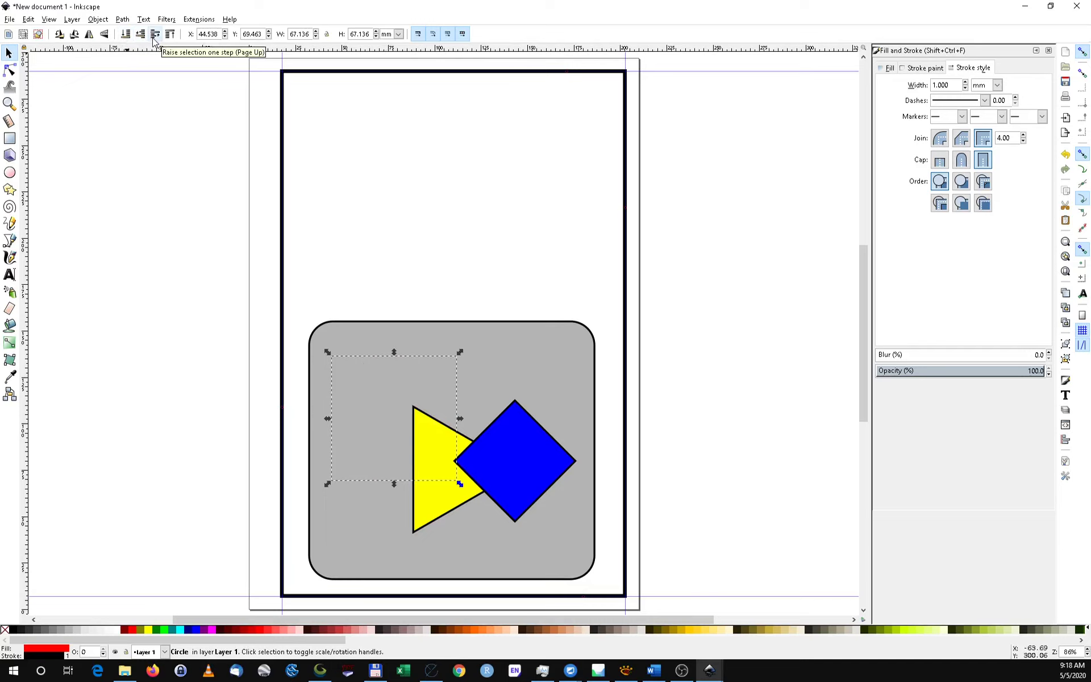
pyautogui.click(154, 36)
pyautogui.click(155, 36)
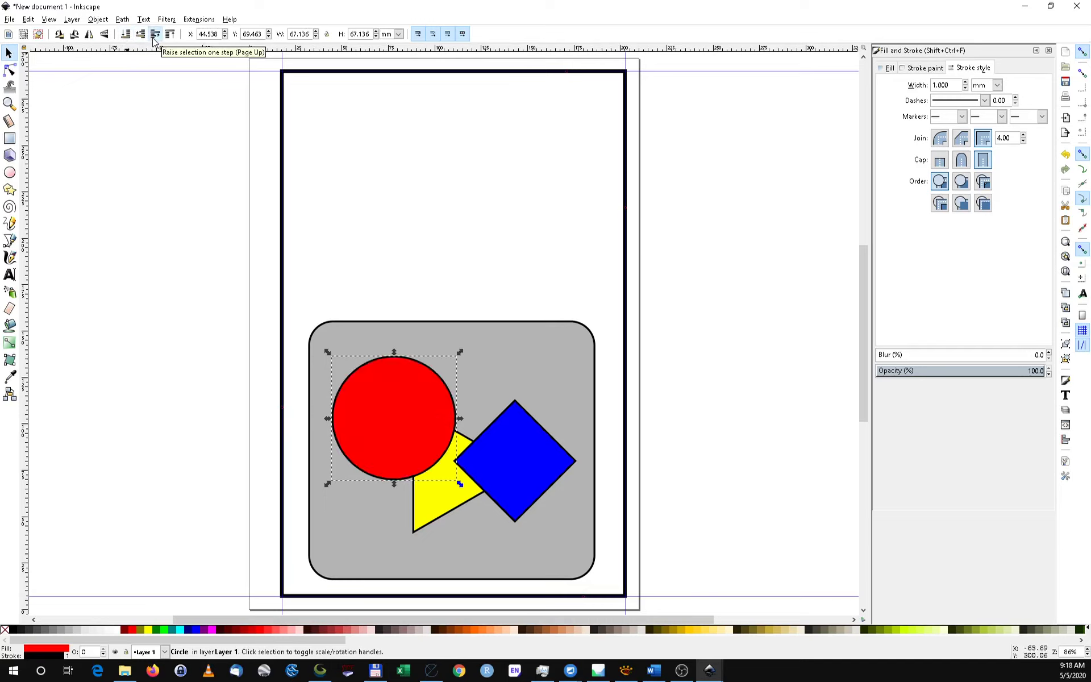
pyautogui.moveTo(390, 403); pyautogui.dragTo(512, 405)
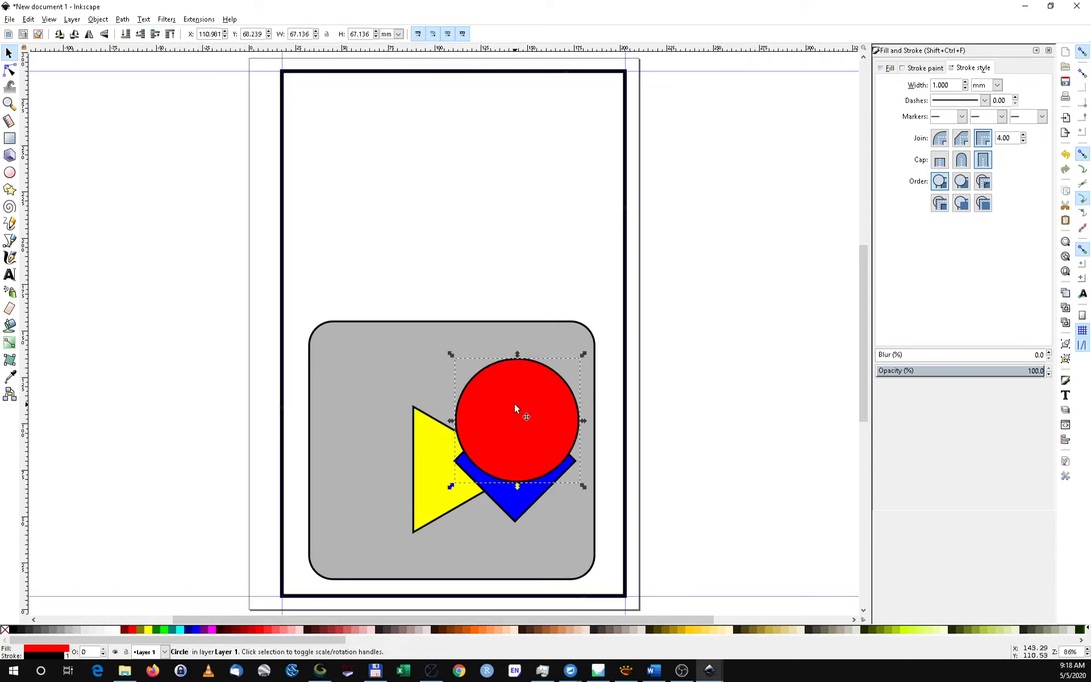
pyautogui.moveTo(514, 403); pyautogui.dragTo(389, 394)
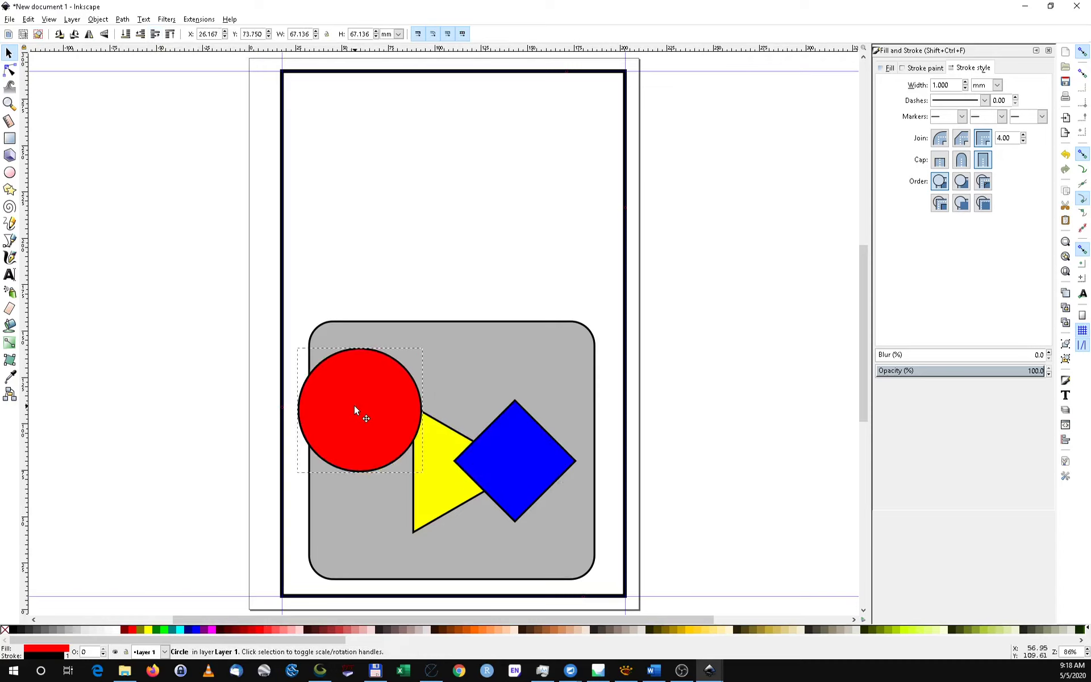
pyautogui.click(141, 39)
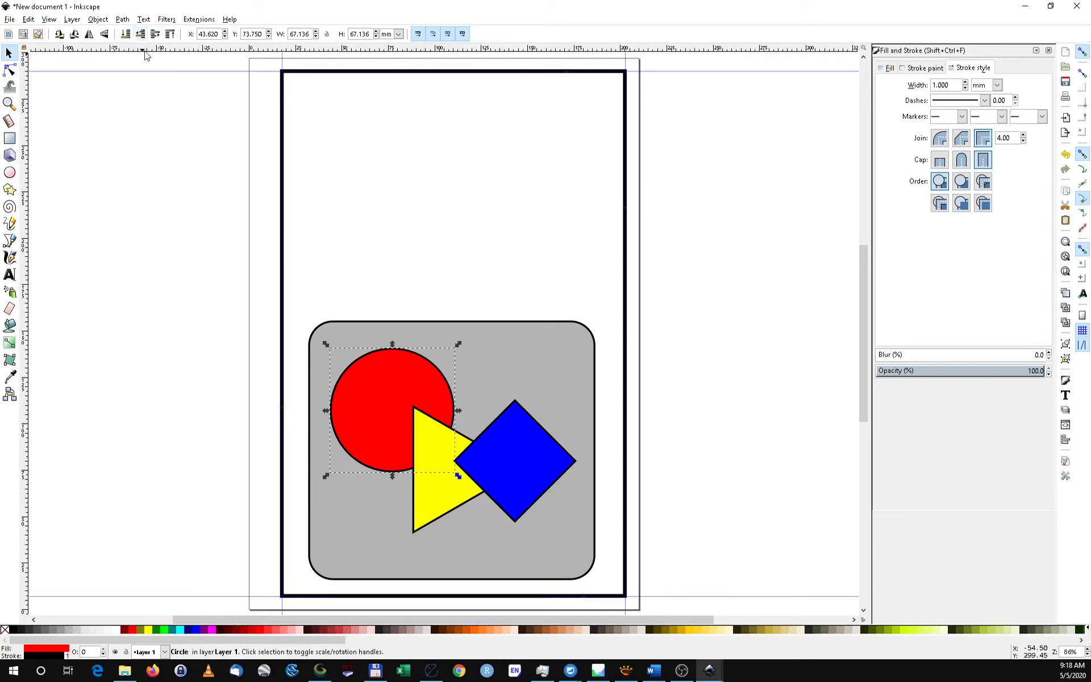
pyautogui.click(222, 378)
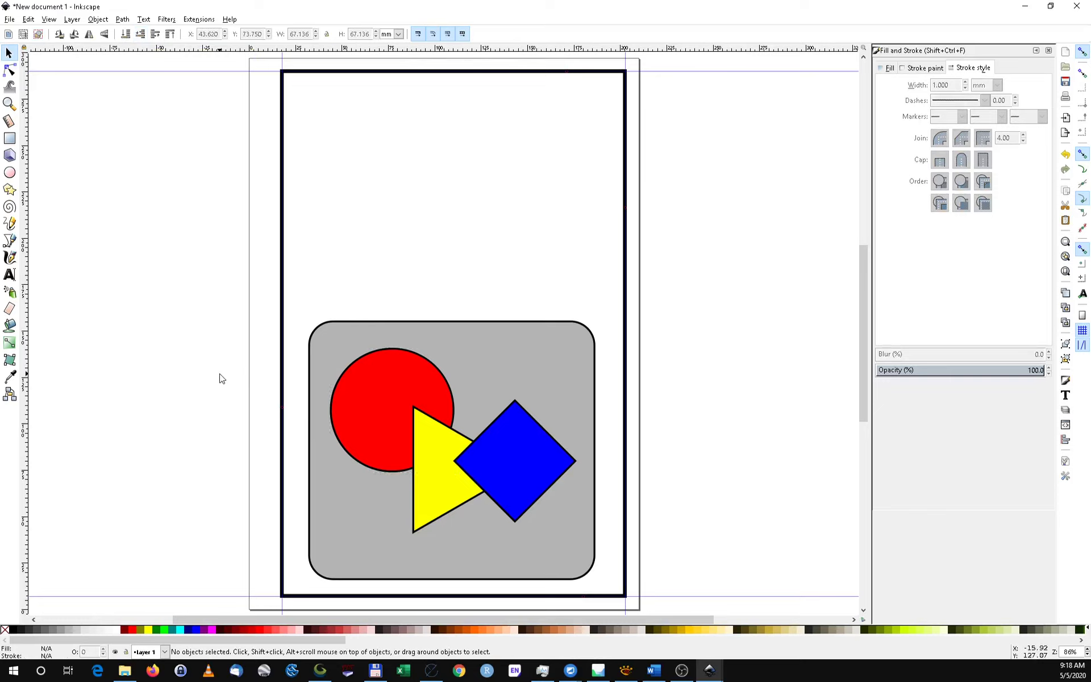
# Step: Open and enlarge the Layers panel, then select the grey box with its three shapes
pyautogui.moveTo(360, 406); pyautogui.dragTo(372, 420)
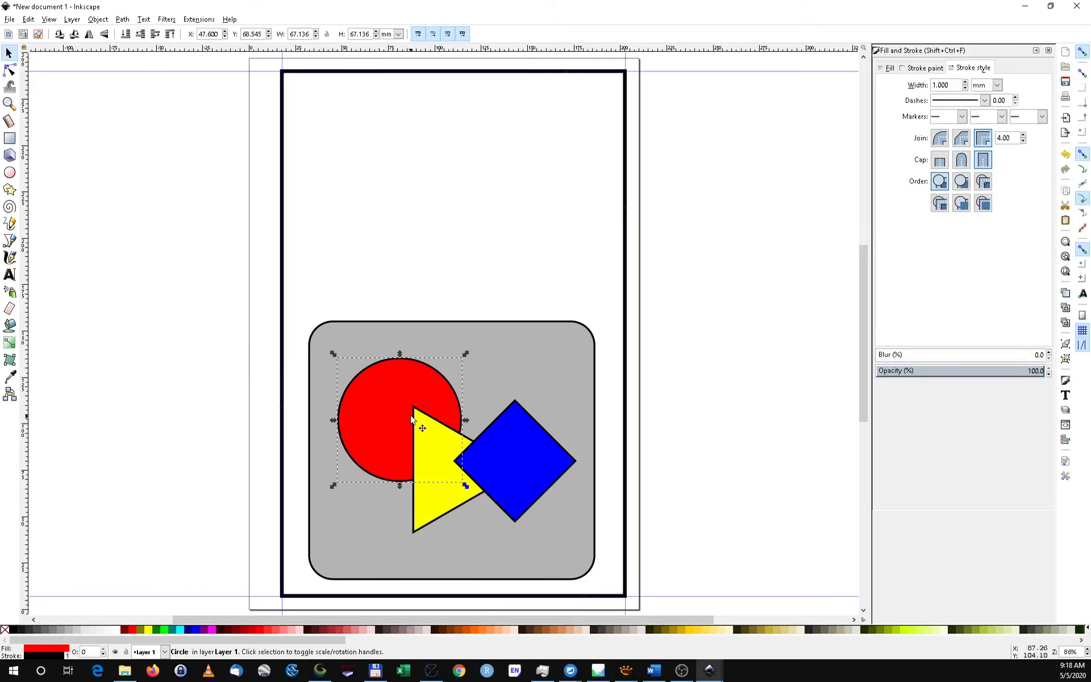
pyautogui.click(98, 19)
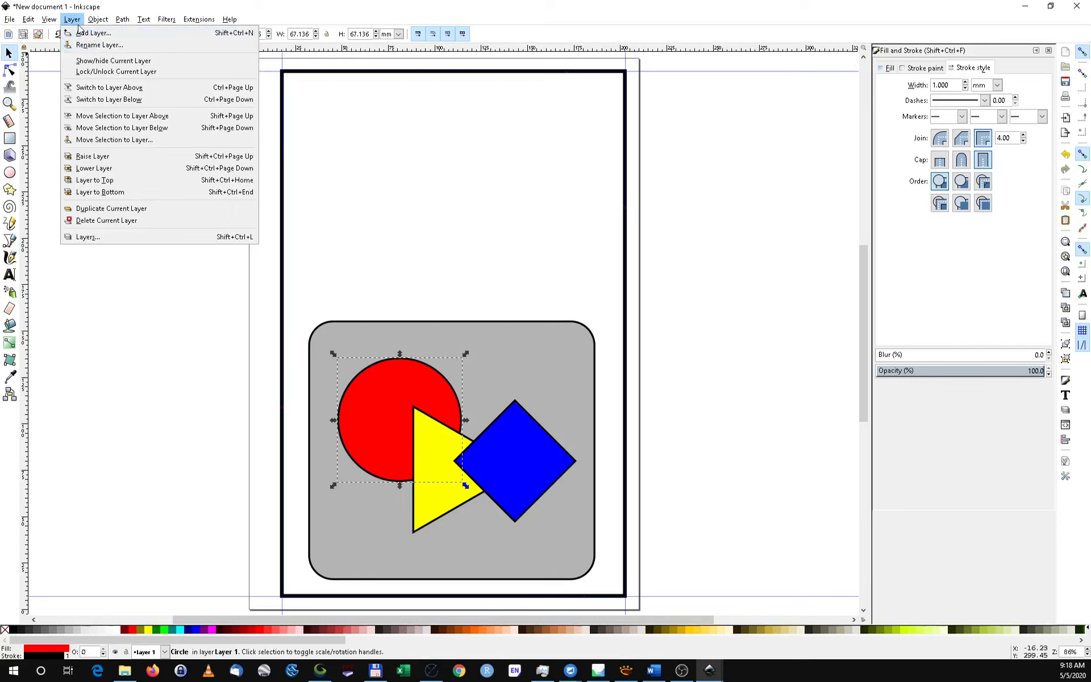
pyautogui.click(88, 237)
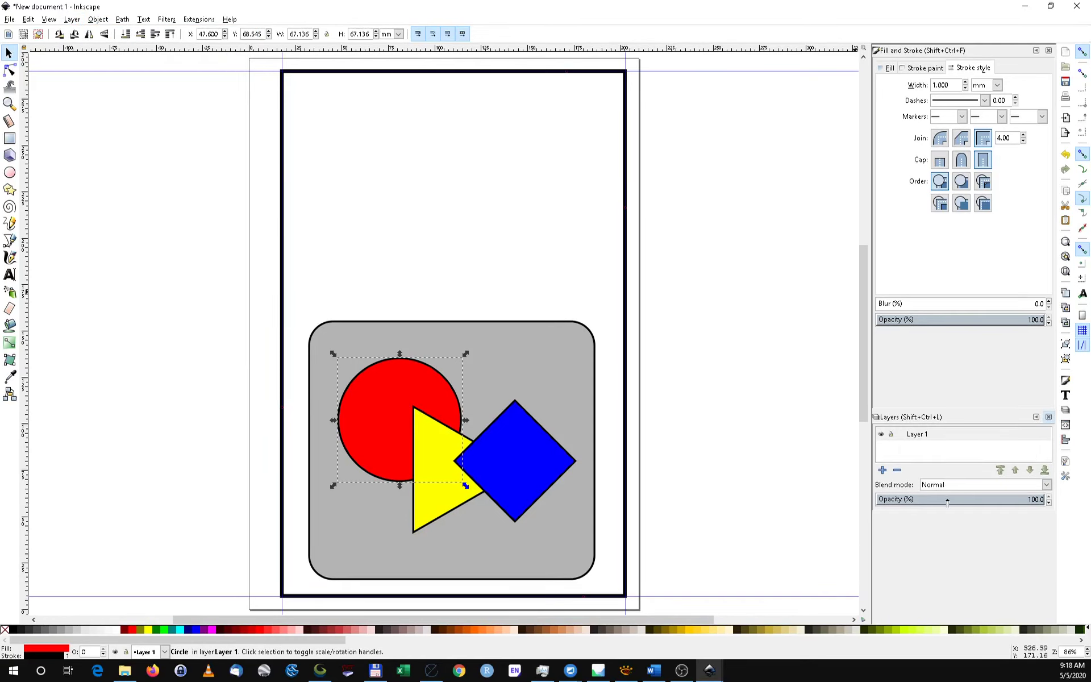
pyautogui.click(947, 504)
pyautogui.moveTo(951, 512); pyautogui.dragTo(954, 591)
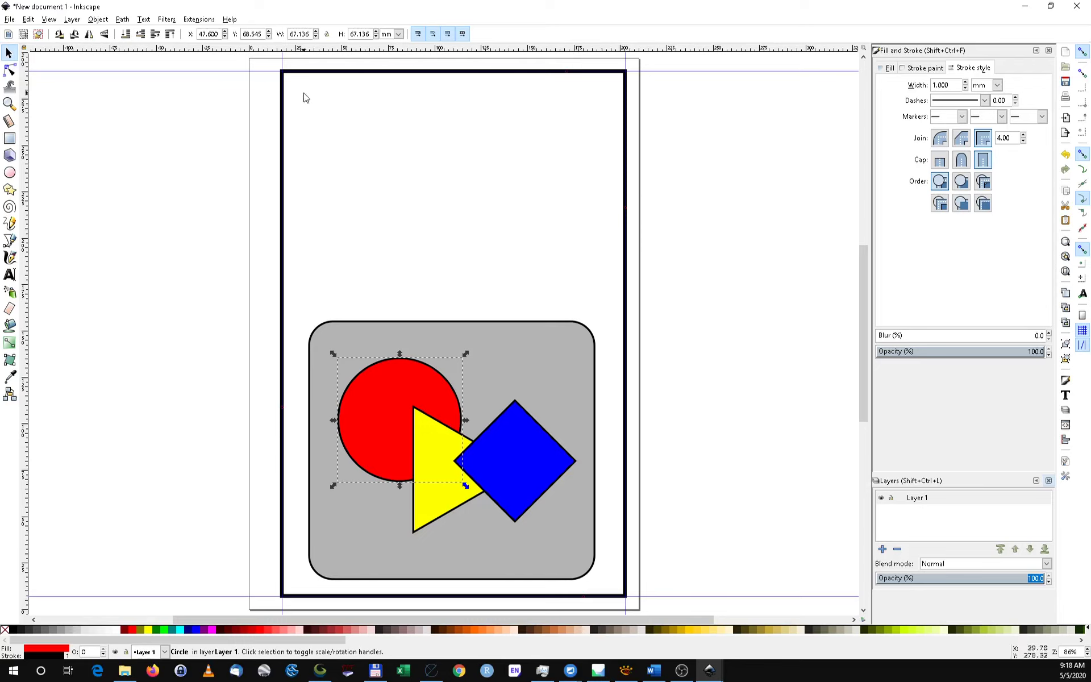
pyautogui.moveTo(226, 283); pyautogui.dragTo(620, 588)
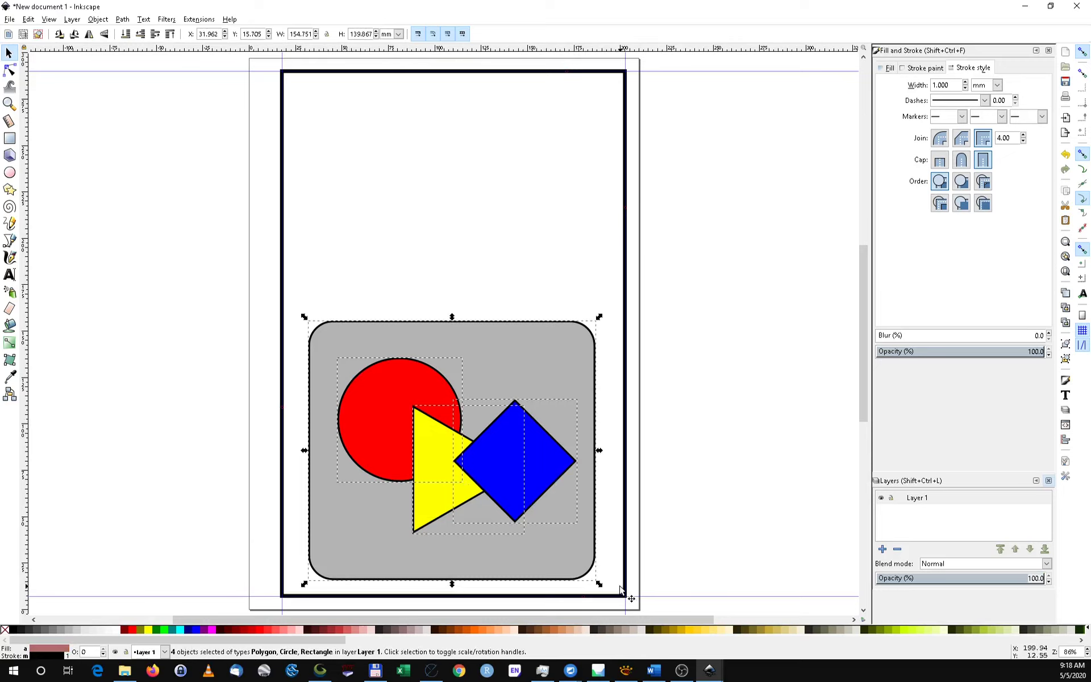
# Step: Cut the grey box and shapes, then add a new layer named 'Cadru intern'
pyautogui.press('ctrl')
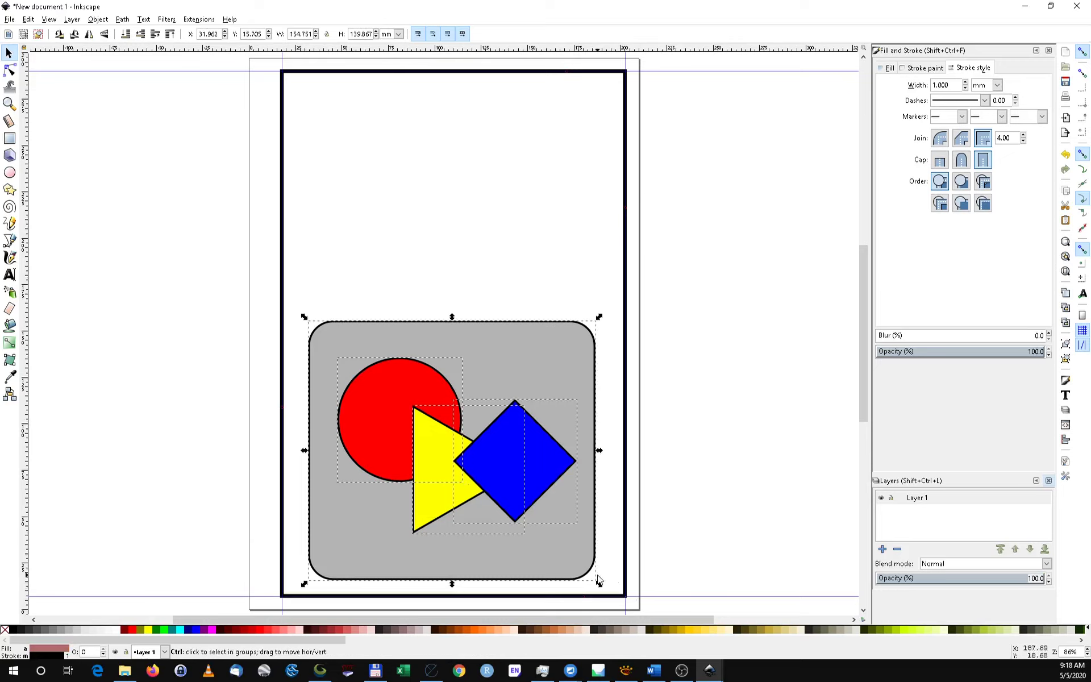
pyautogui.press('Delete')
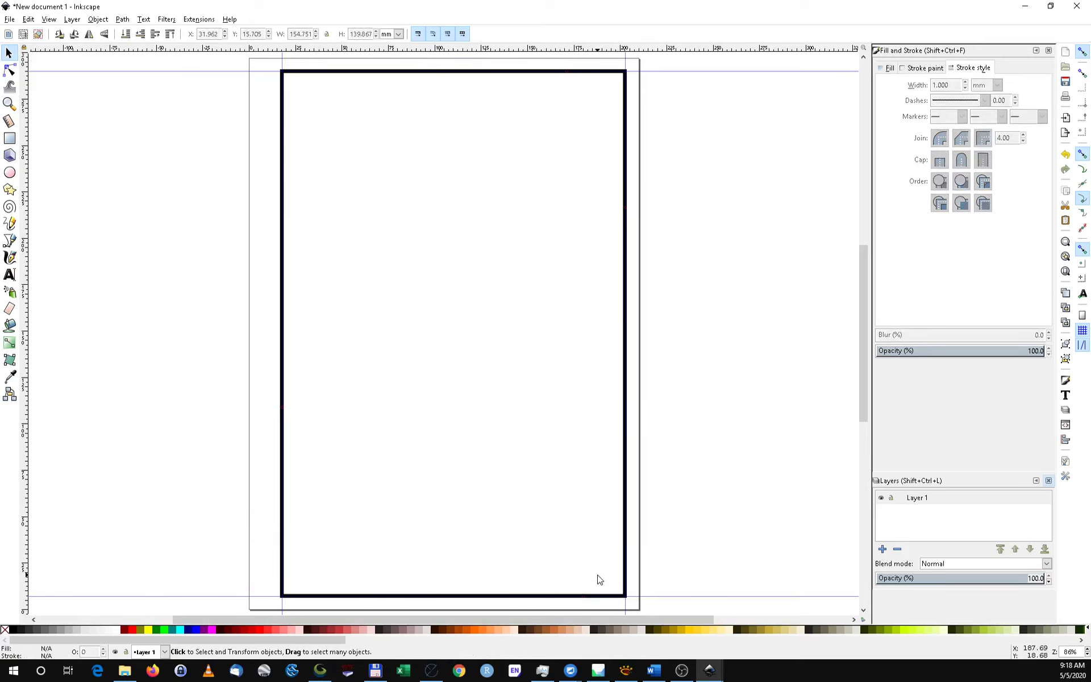
pyautogui.click(882, 549)
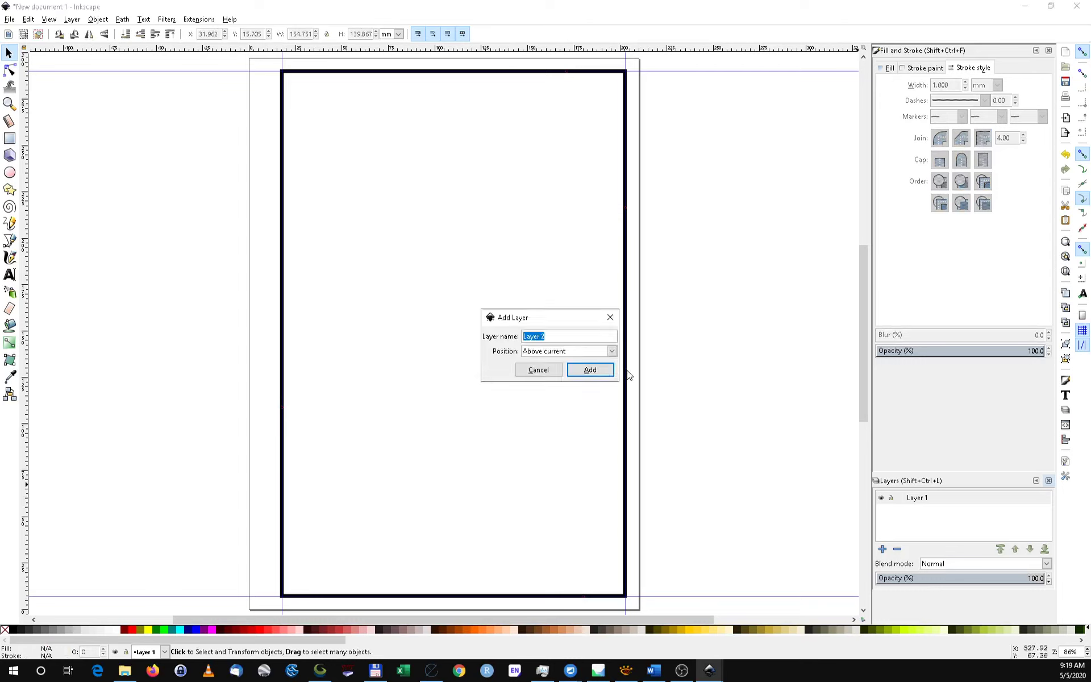
pyautogui.write('Cadru ')
pyautogui.write('intern')
pyautogui.press('Return')
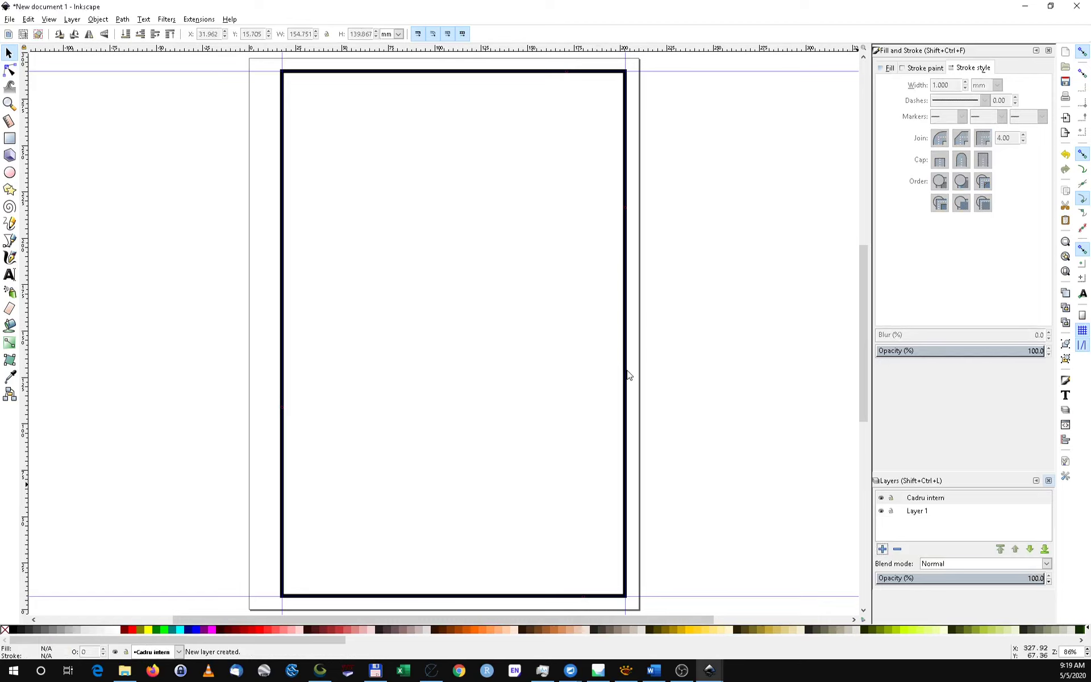
# Step: Make Cadru intern current and Paste In Place the grey box and shapes onto it
pyautogui.click(915, 497)
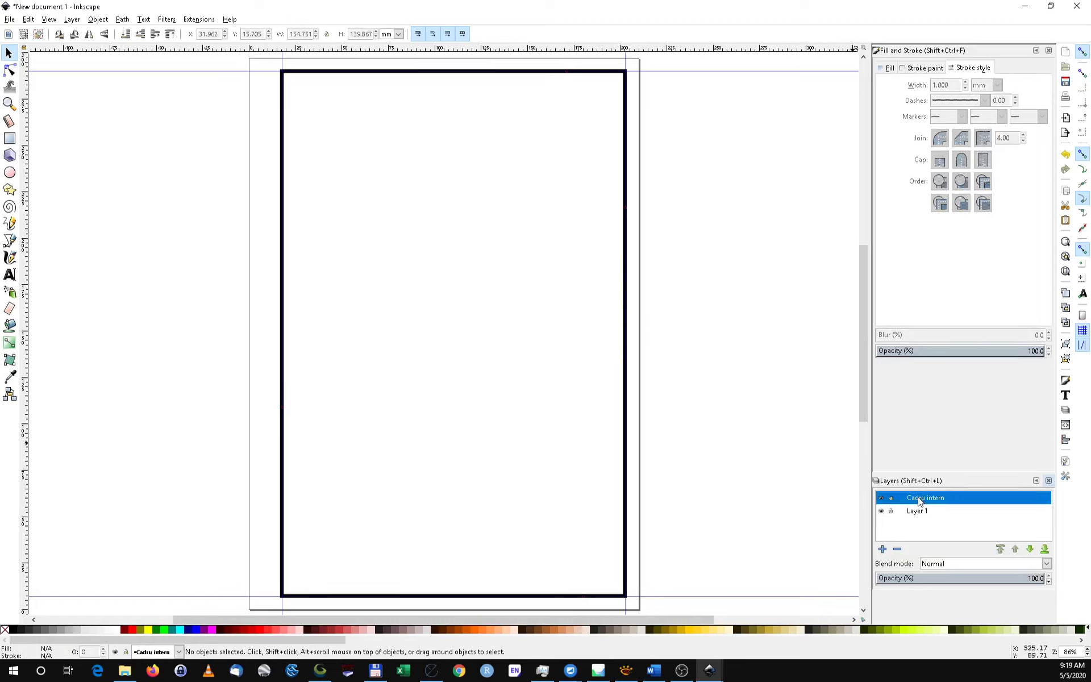
pyautogui.click(28, 19)
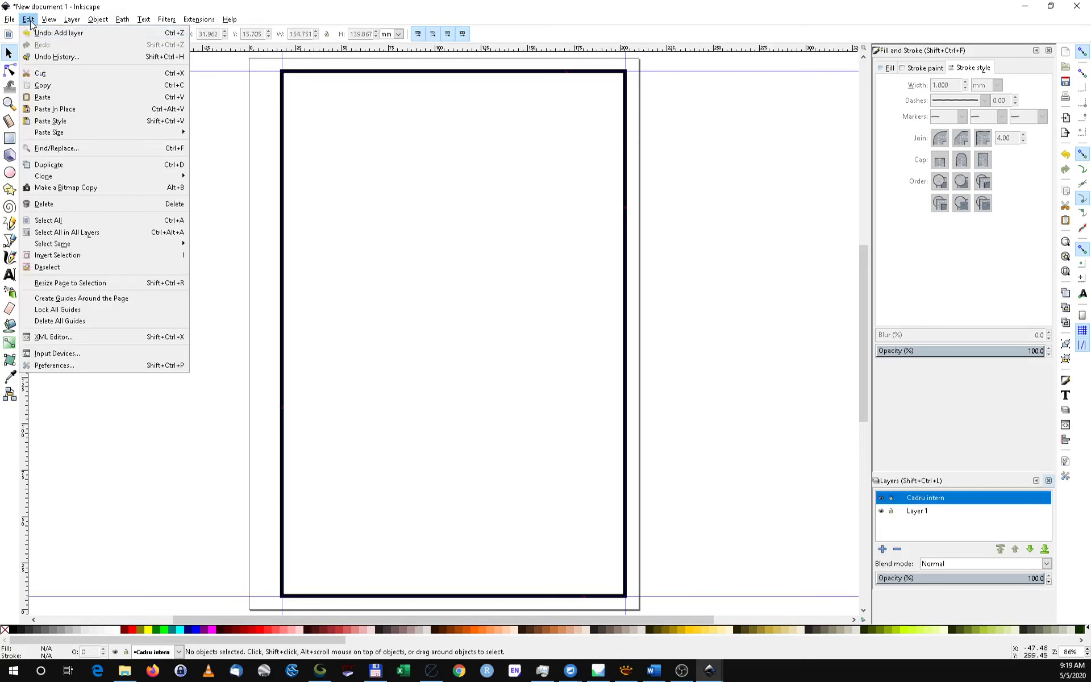
pyautogui.click(55, 109)
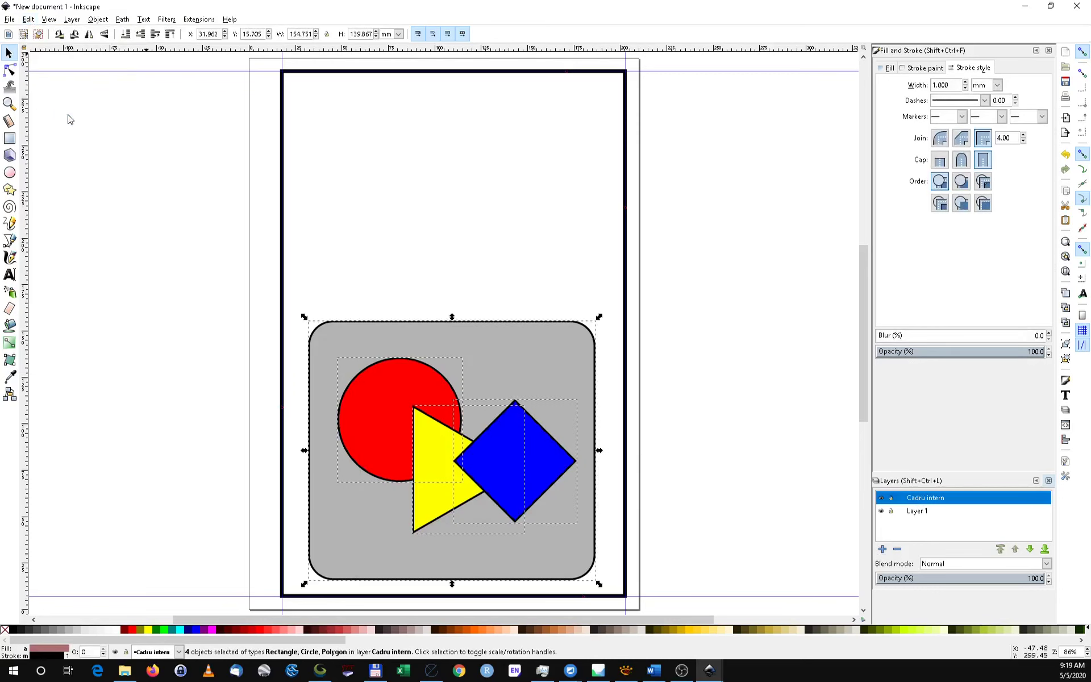
pyautogui.click(626, 314)
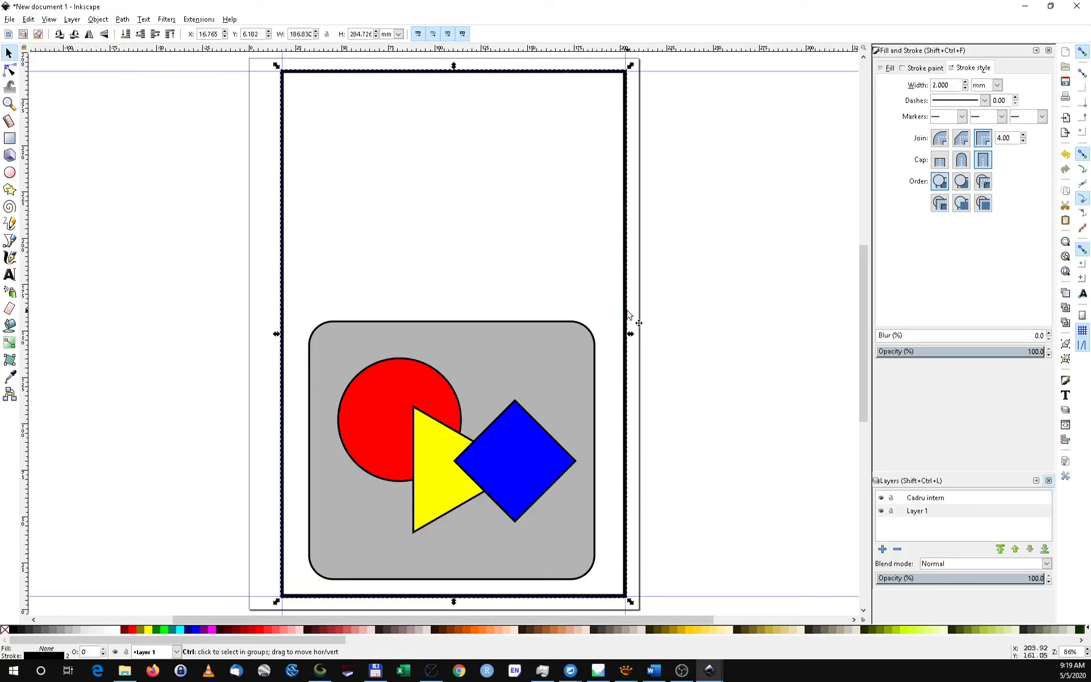
# Step: Cut the thick black page frame and add a new layer named Cadru Extern
pyautogui.press('Delete')
pyautogui.click(882, 549)
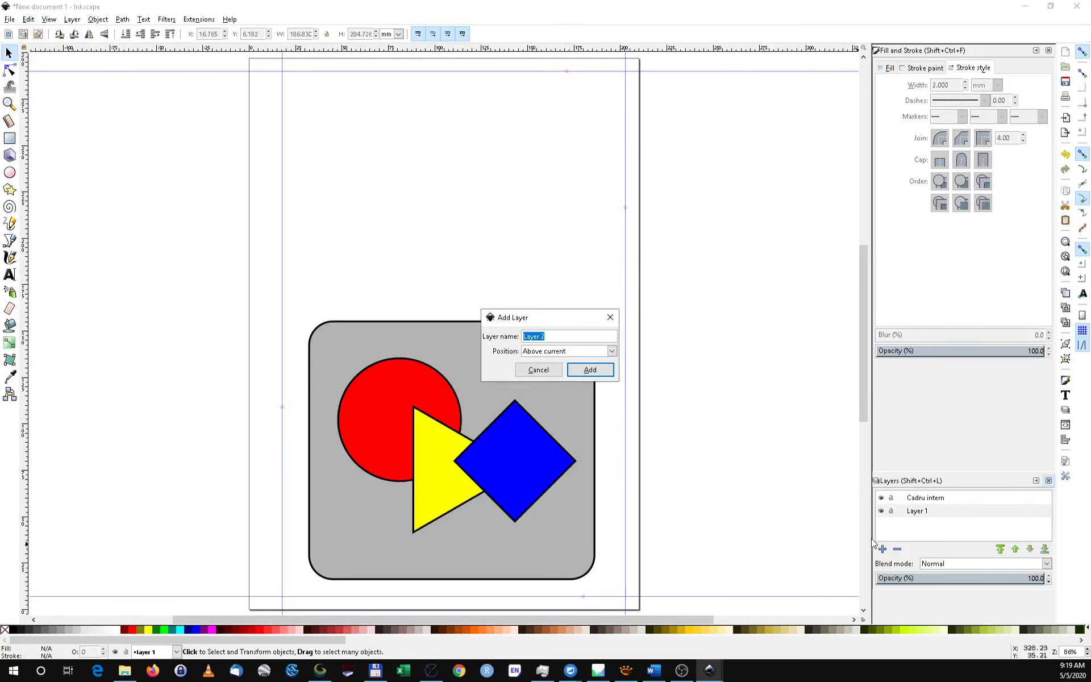
pyautogui.write('Cadru Ext')
pyautogui.write('ern')
pyautogui.press('Return')
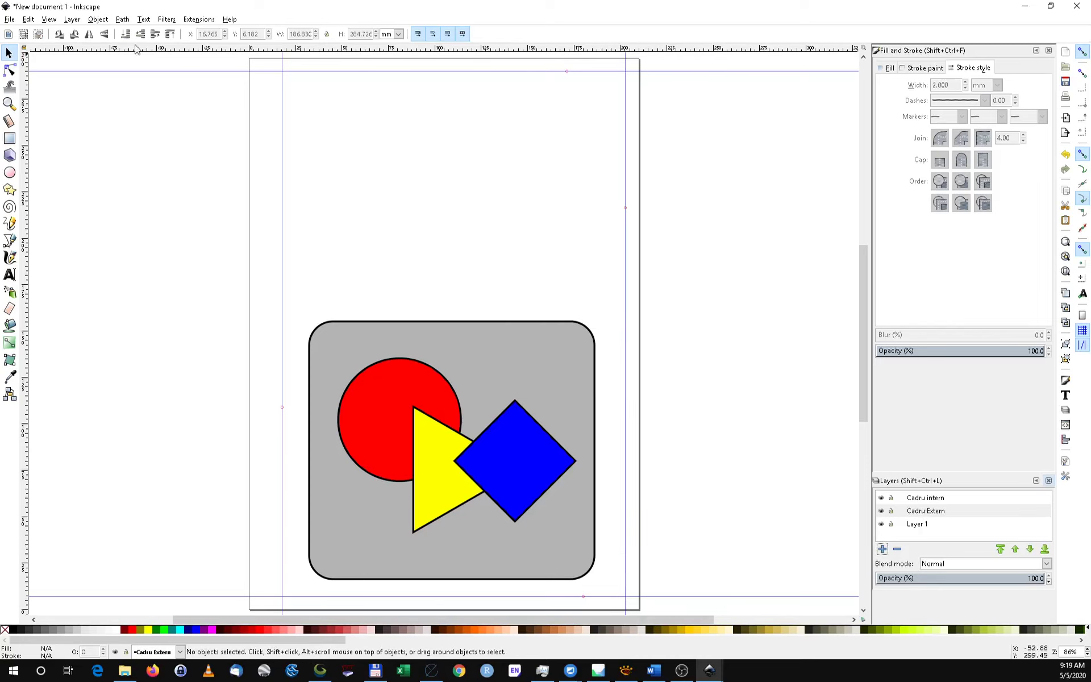
# Step: Paste the frame in place on Cadru Extern, then make Layer 1 current
pyautogui.click(28, 19)
pyautogui.click(74, 110)
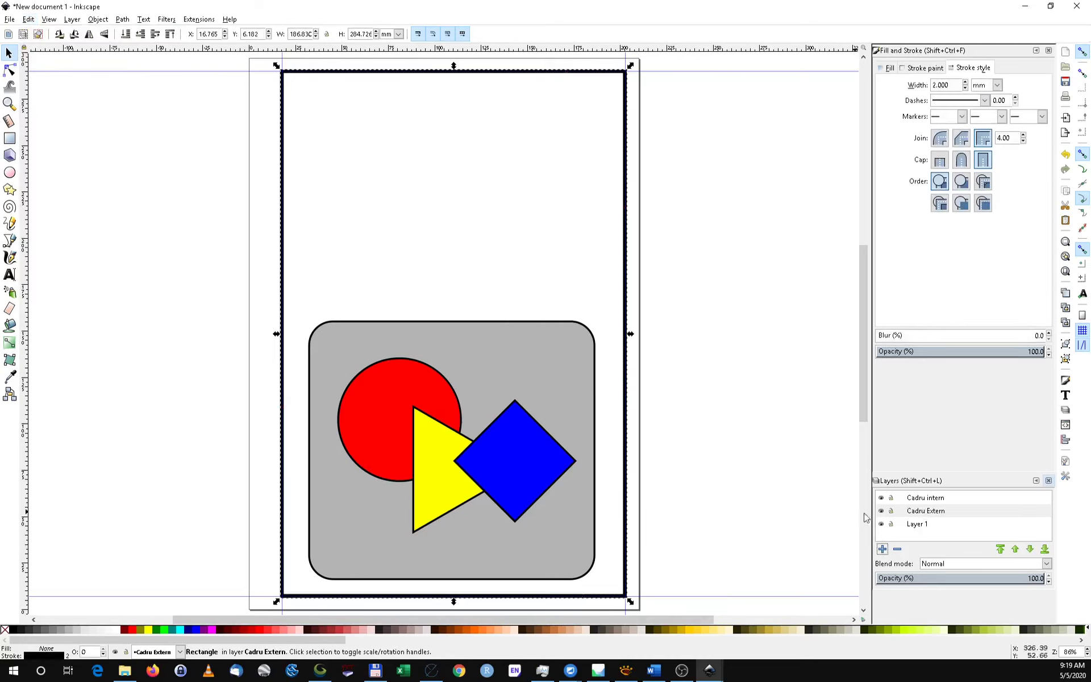
pyautogui.click(926, 524)
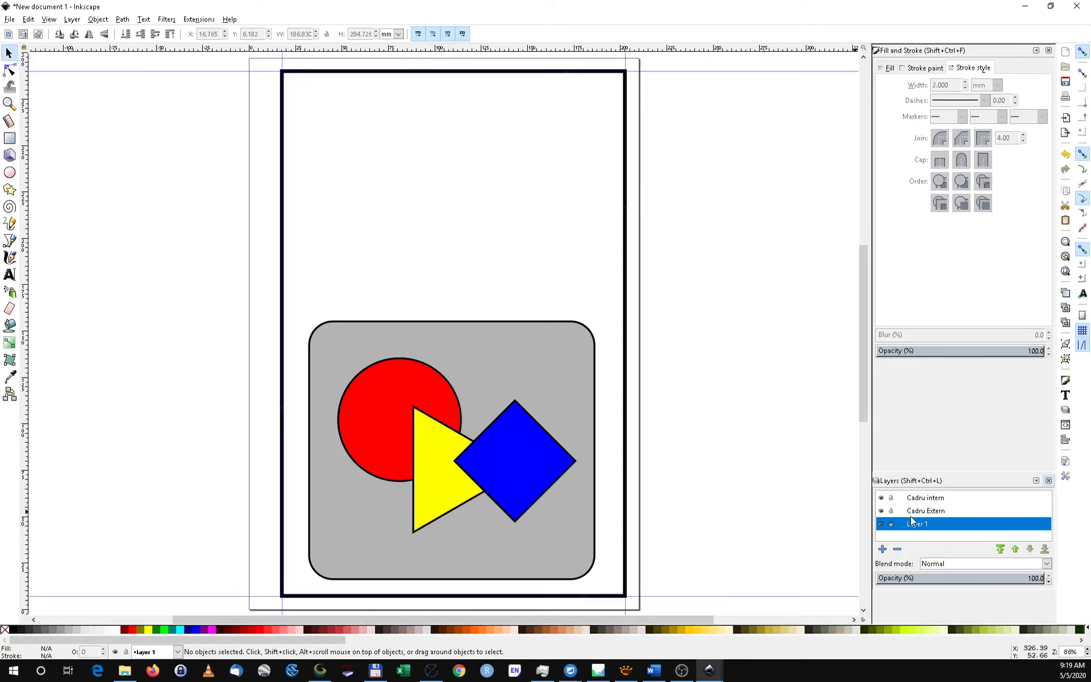
# Step: Select Cadru Extern, toggle its visibility off and on, and padlock the layer
pyautogui.press('Up')
pyautogui.press('Up')
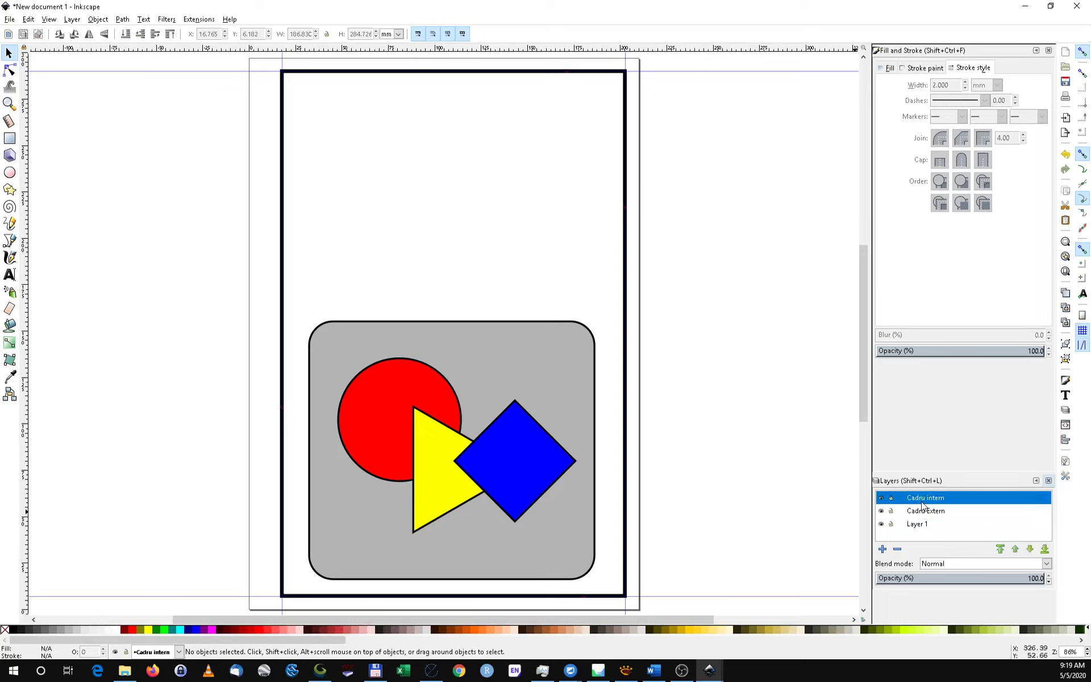
pyautogui.click(930, 515)
pyautogui.click(892, 511)
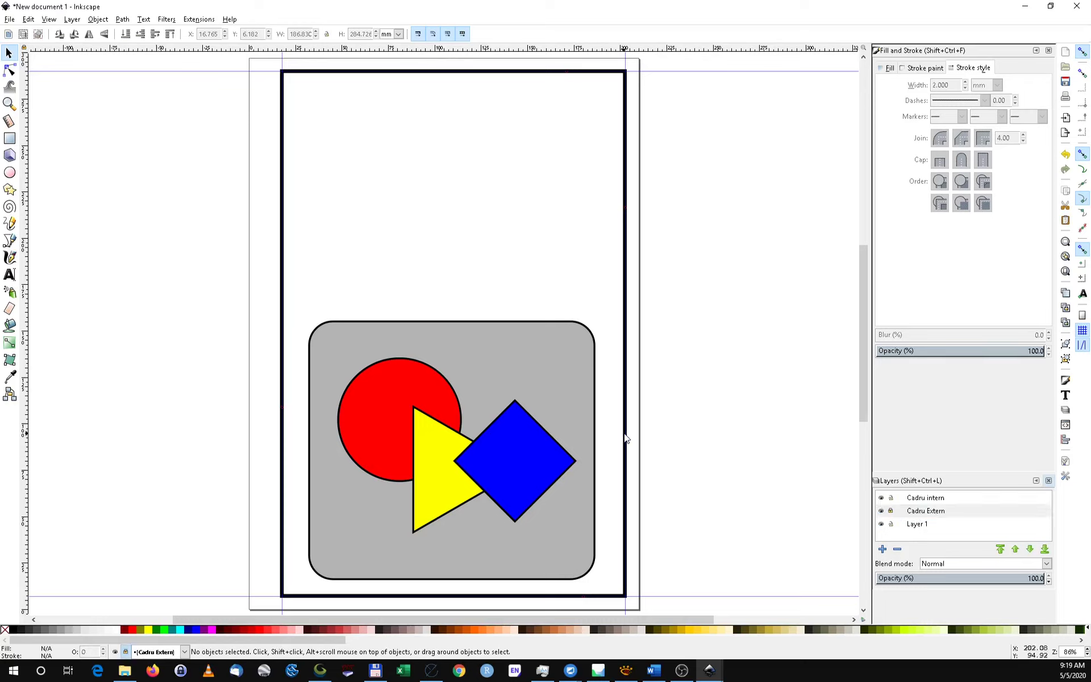
pyautogui.click(892, 511)
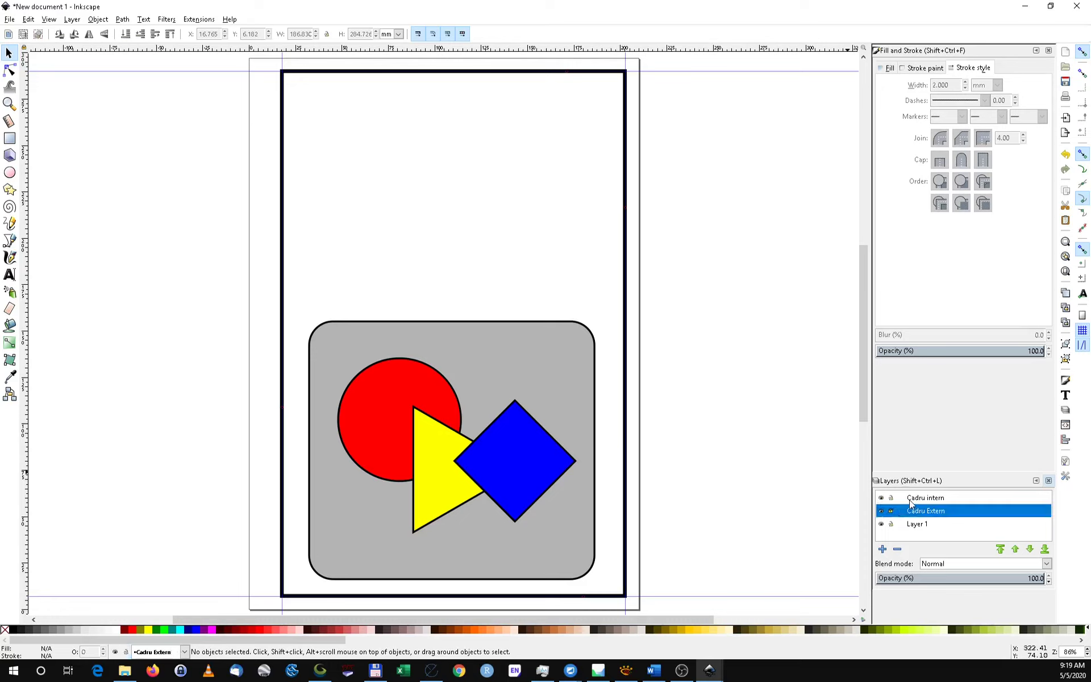
pyautogui.click(882, 513)
pyautogui.click(881, 514)
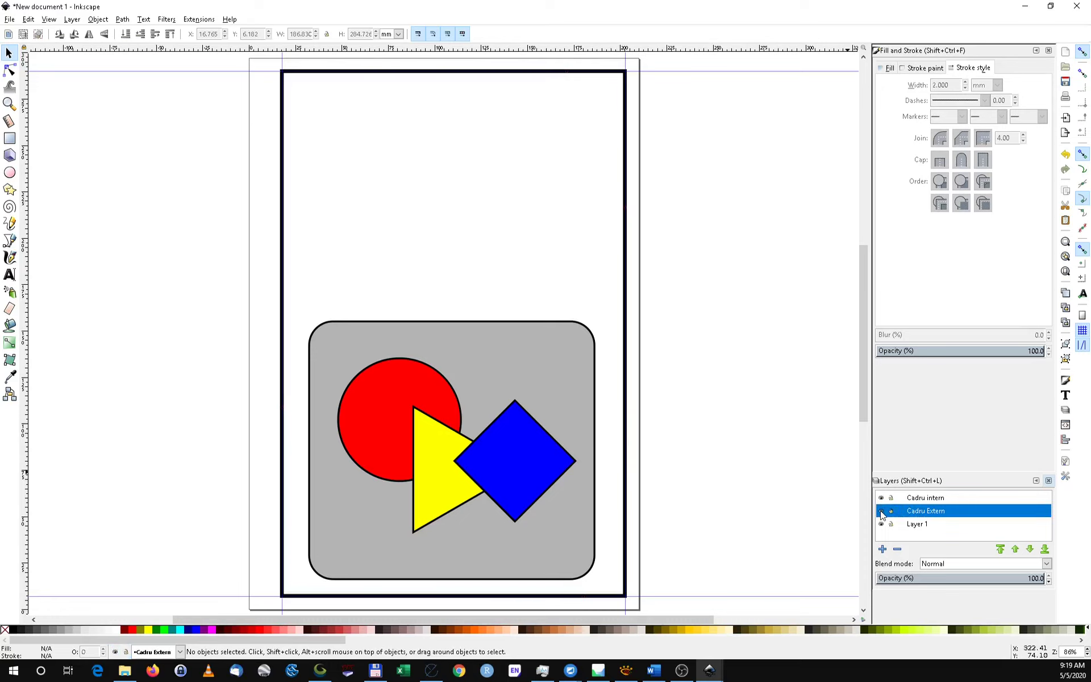
pyautogui.click(882, 513)
pyautogui.click(891, 512)
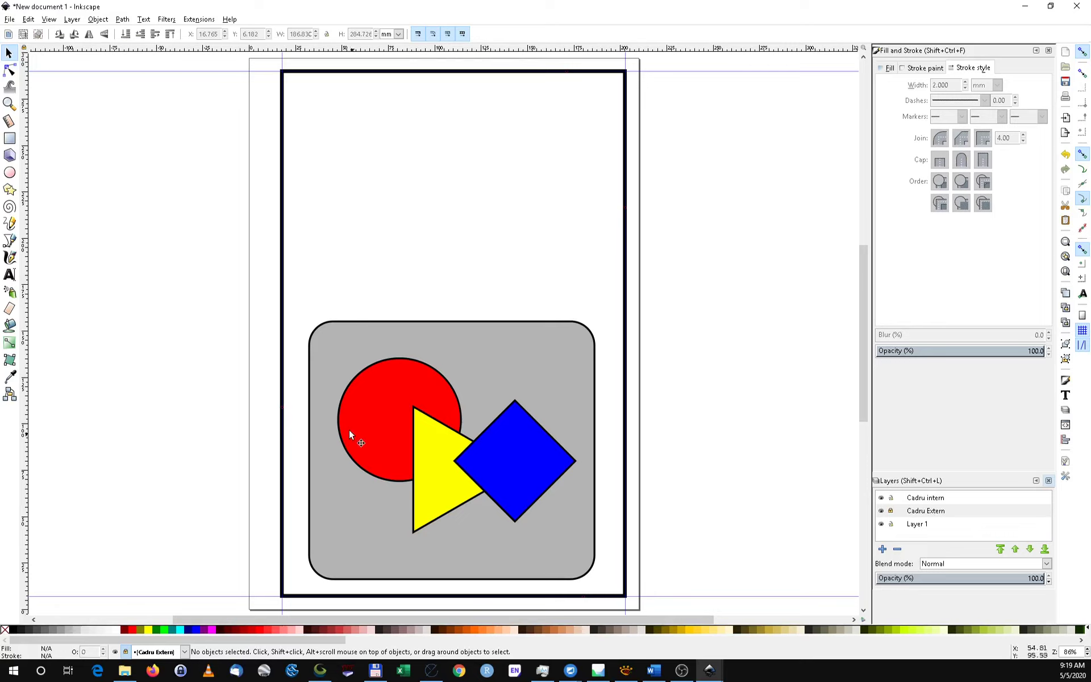
pyautogui.click(332, 339)
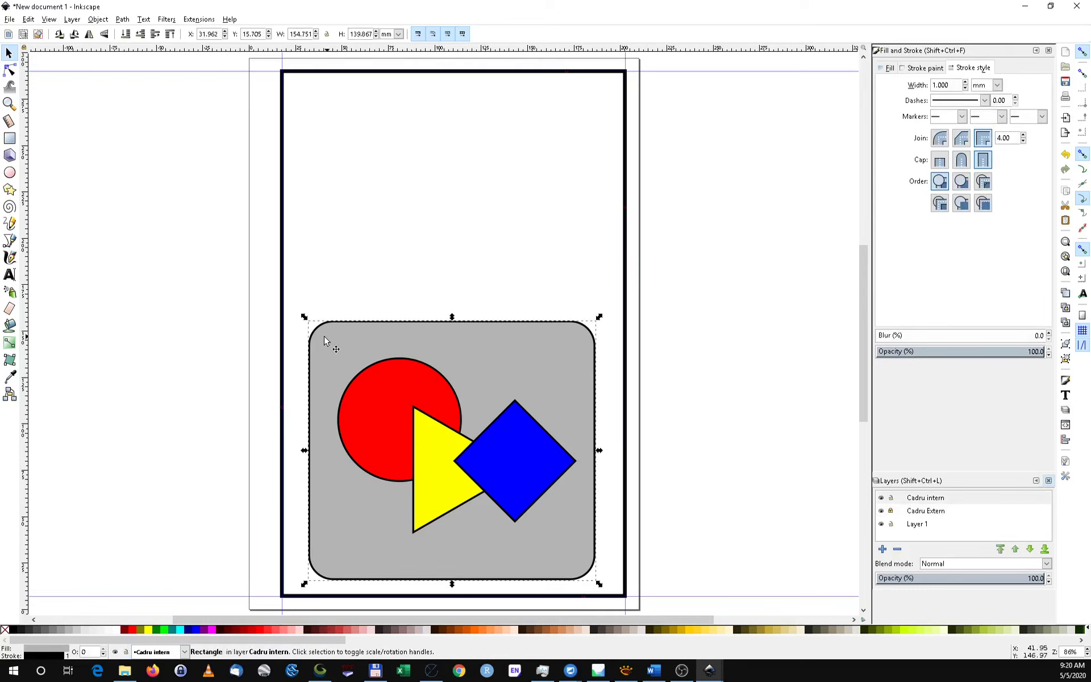
pyautogui.click(271, 277)
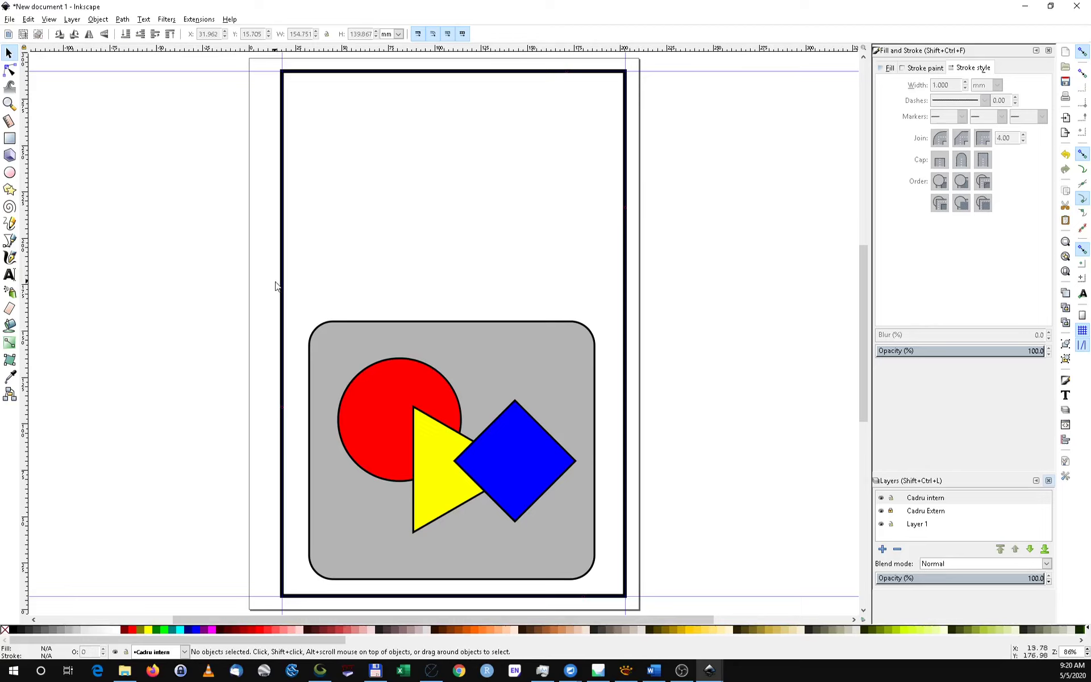
pyautogui.click(895, 511)
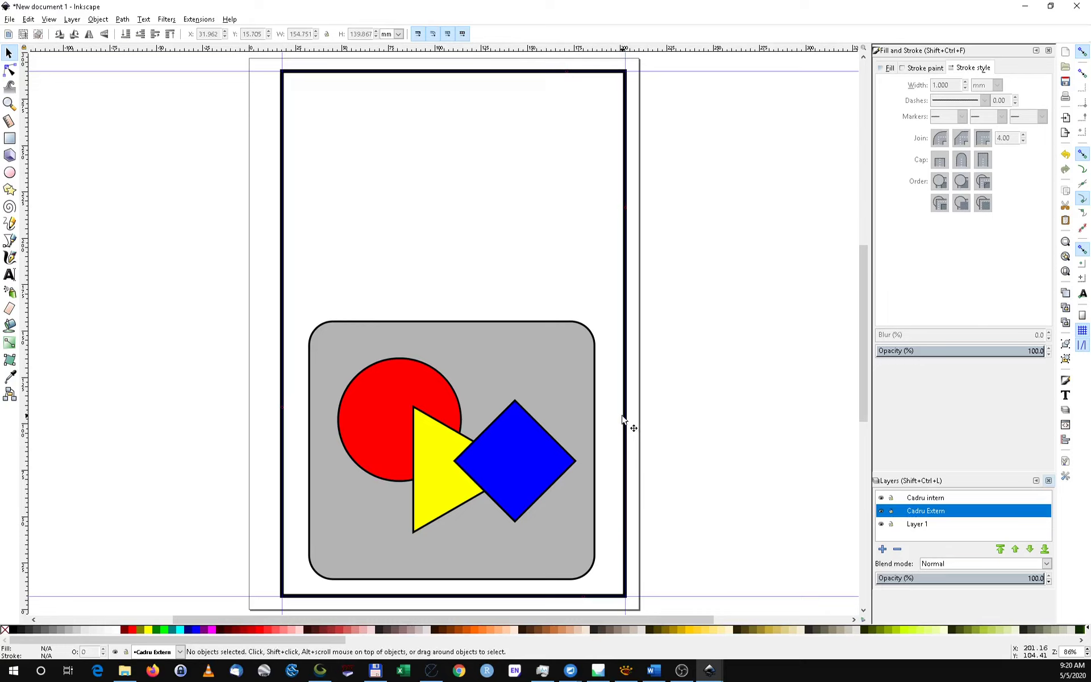
pyautogui.click(238, 192)
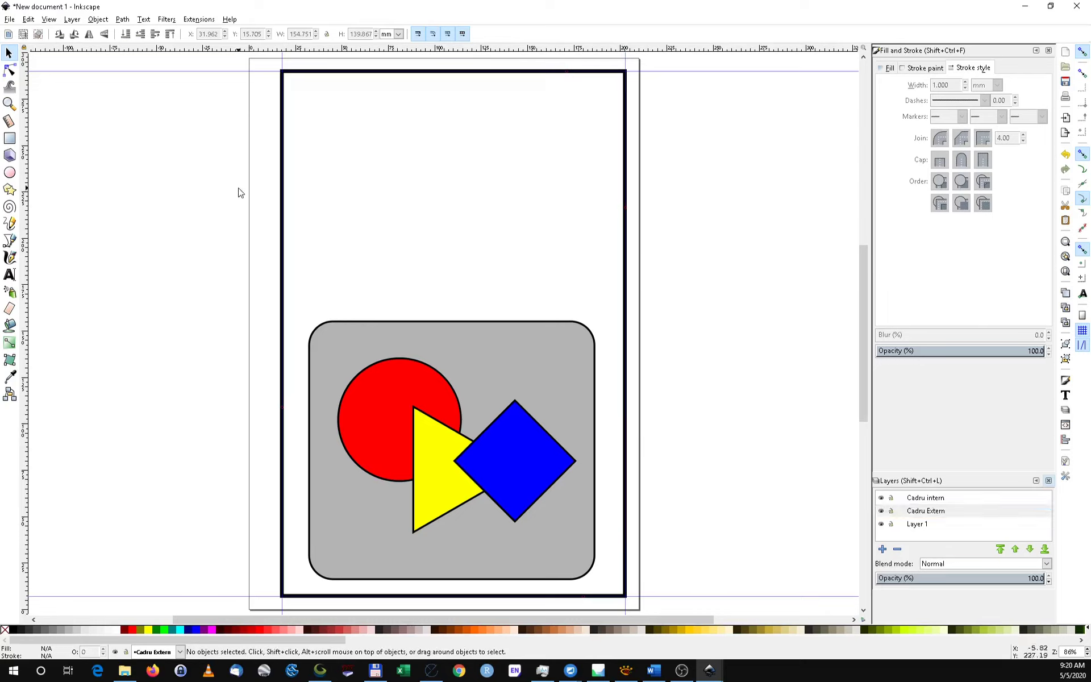